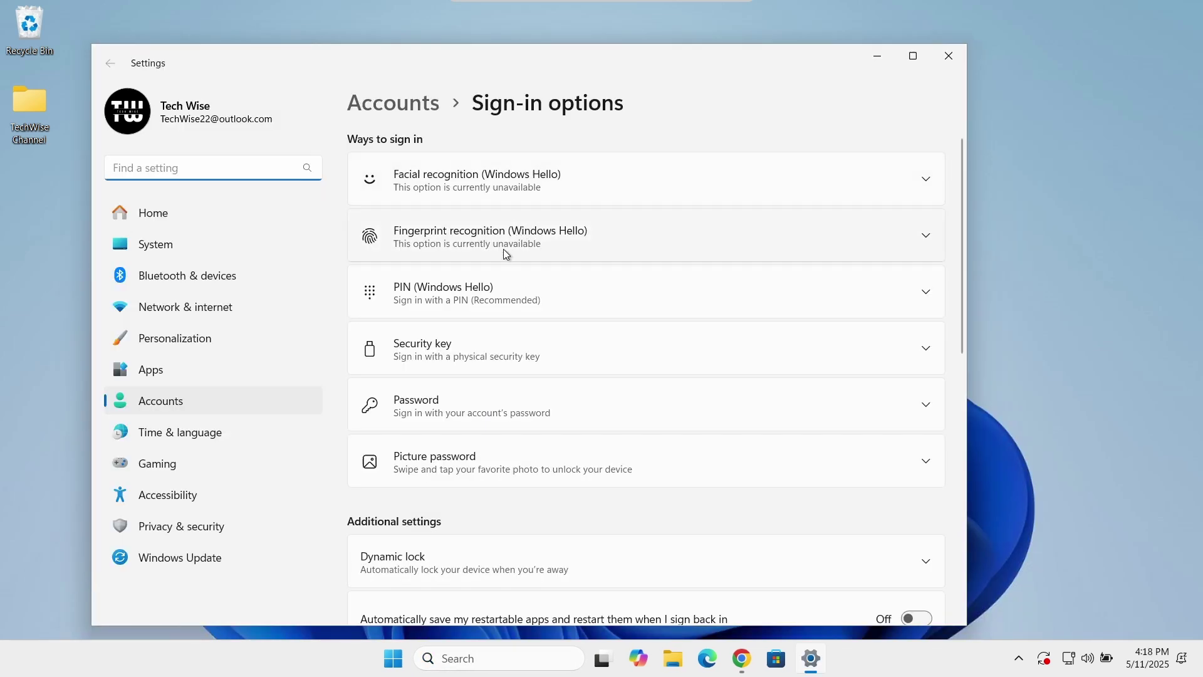
- Expand Fingerprint recognition in Sign-in options, which reports no compatible fingerprint scanner
click(503, 249)
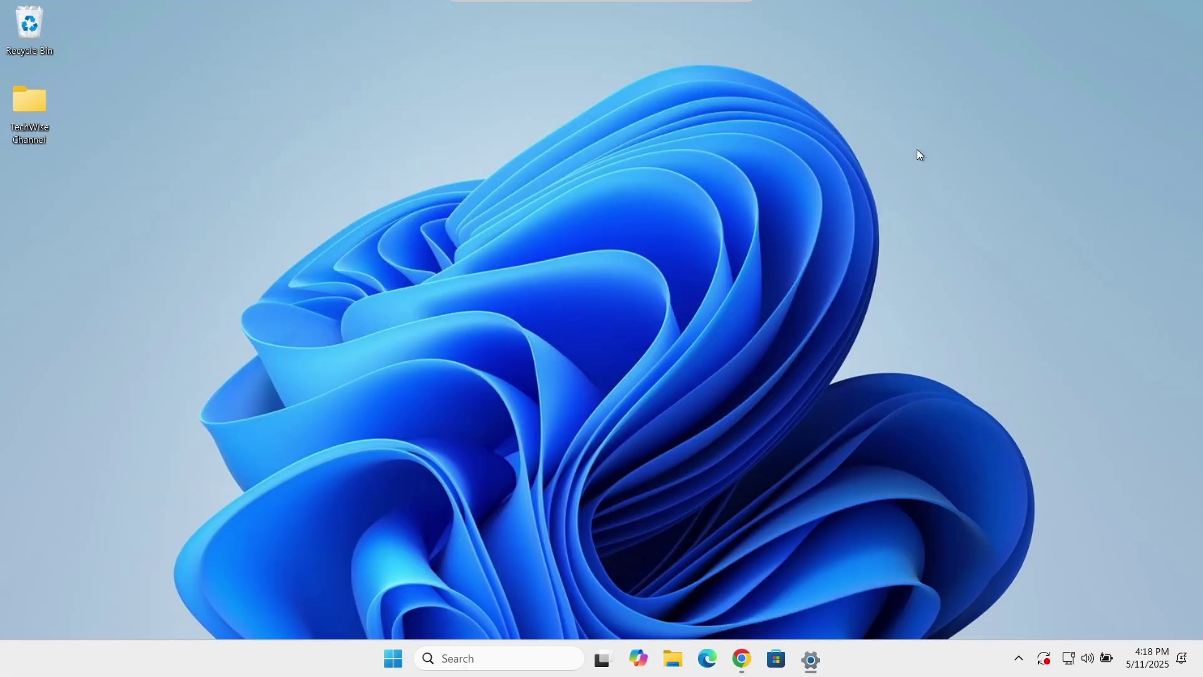
- Open Services by searching 'servi' and select Windows Biometric Service in the list
click(496, 657)
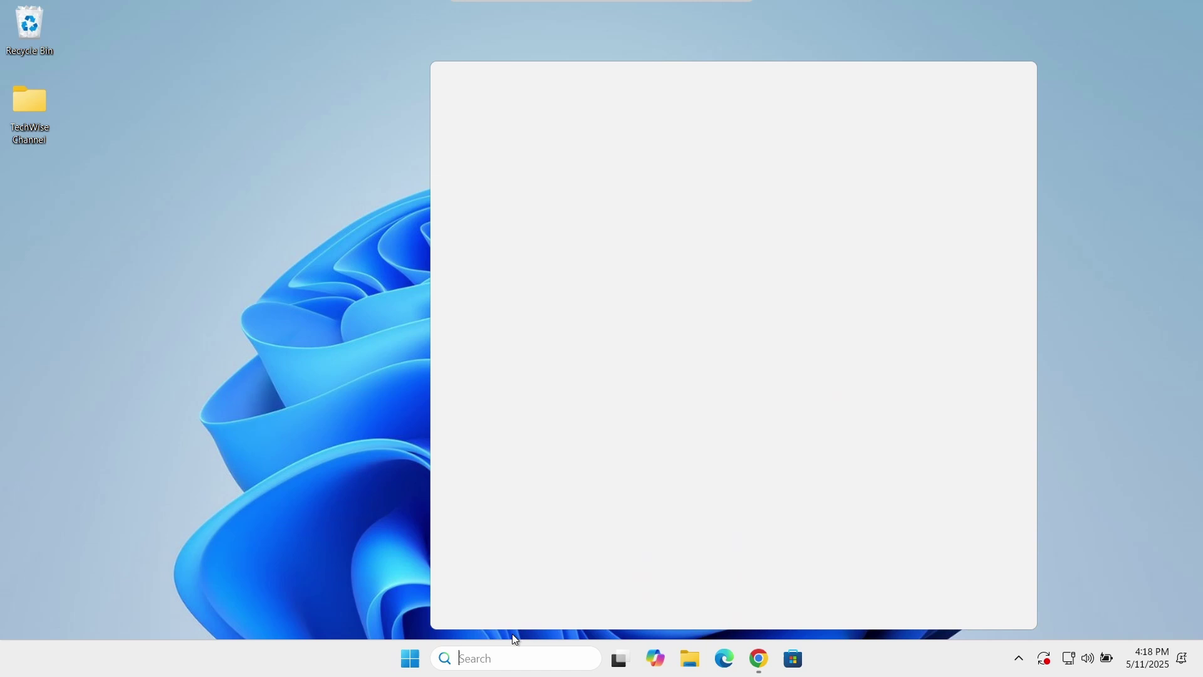
text(servi)
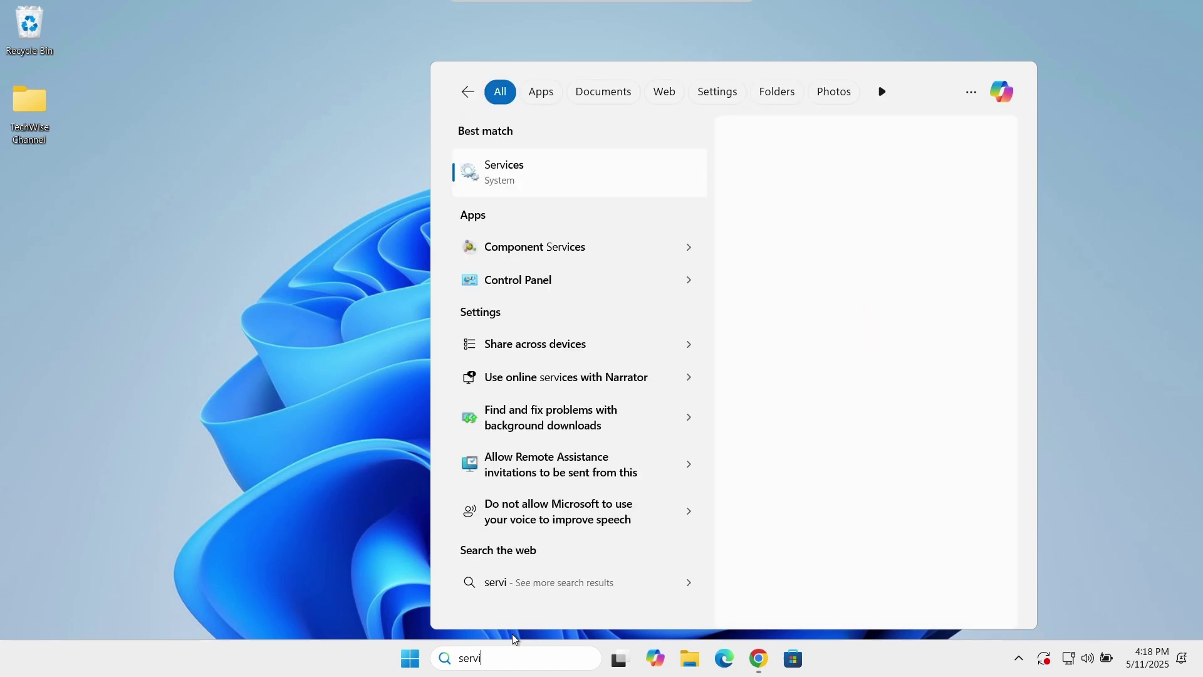
key(Return)
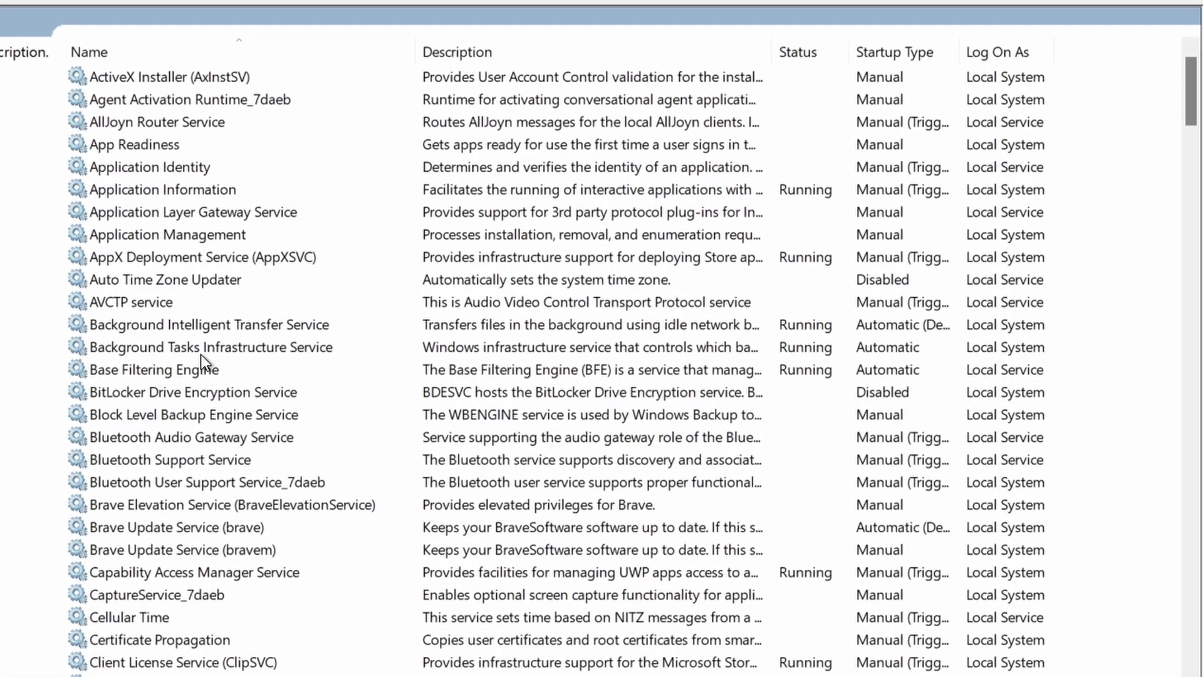
scroll(351, 340, down, 1)
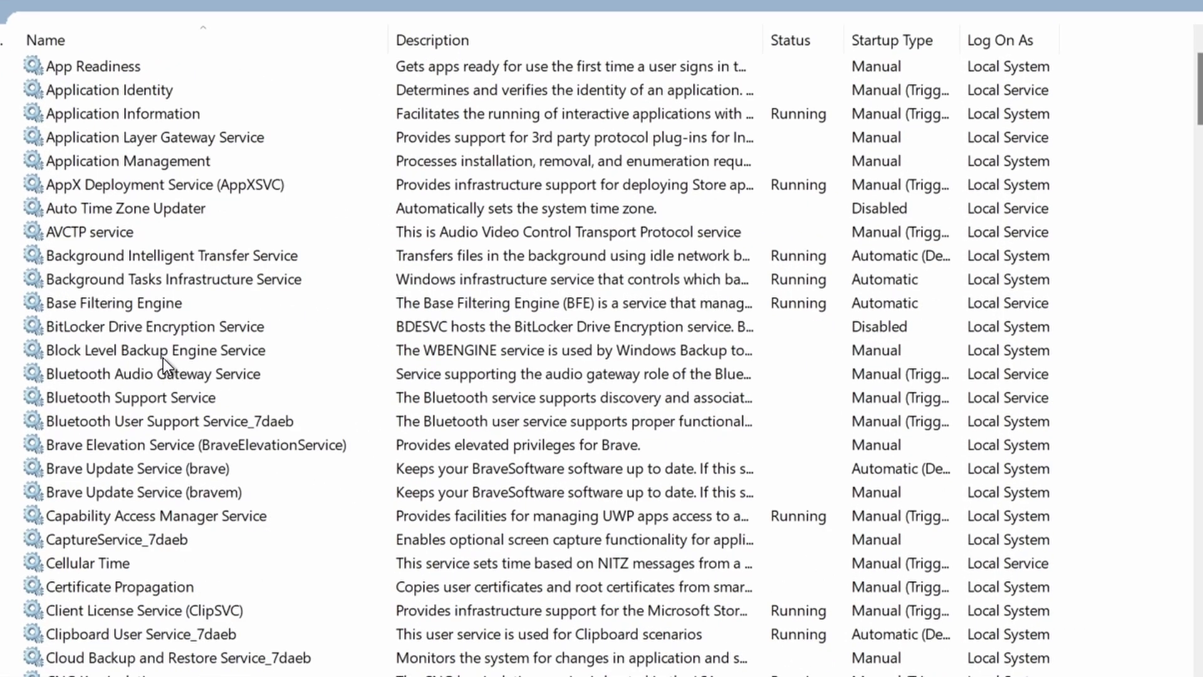
scroll(163, 358, down, 2)
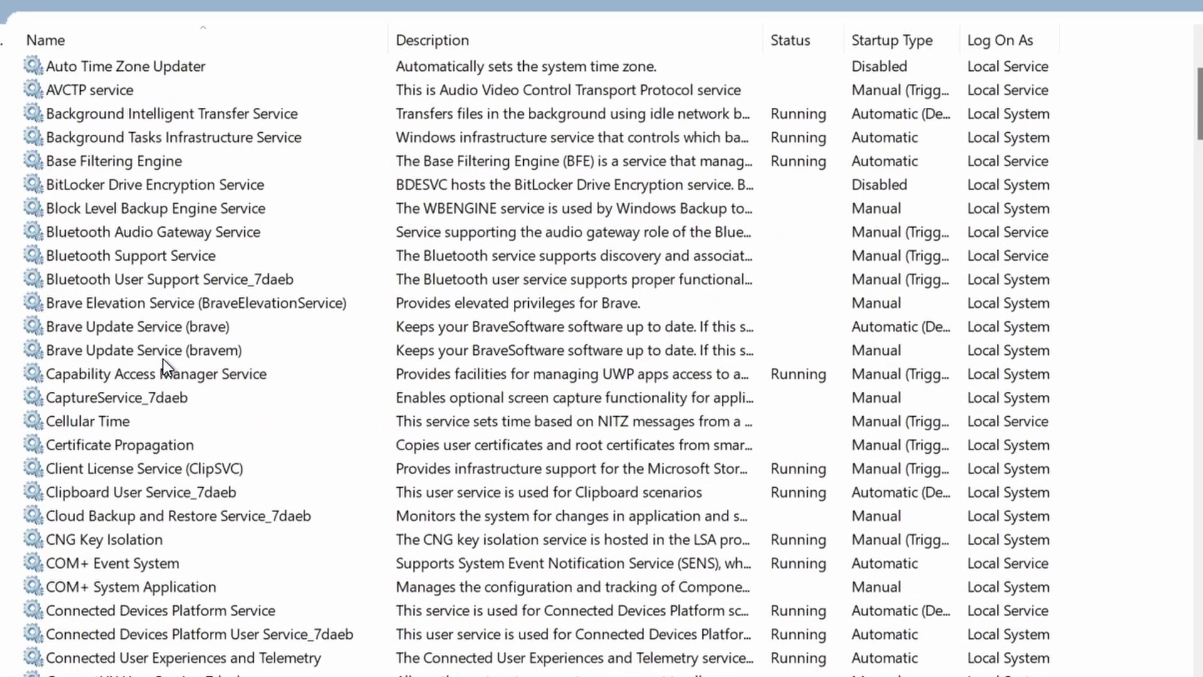
scroll(163, 359, down, 20)
click(196, 326)
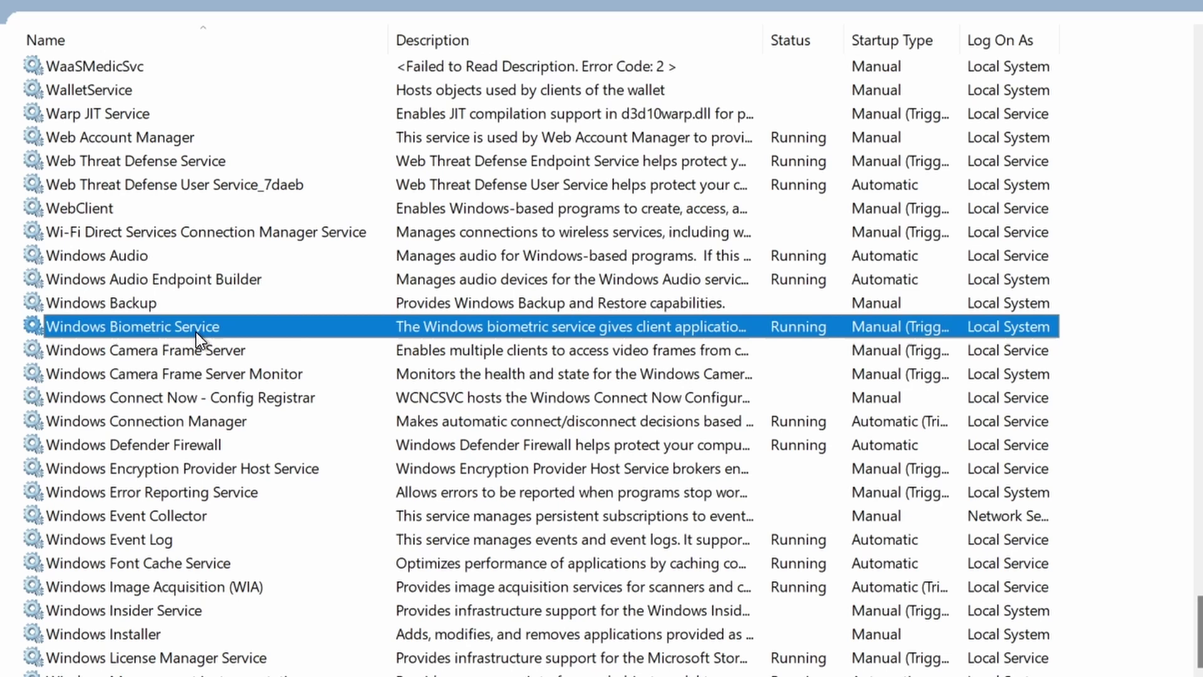
- Stop Windows Biometric Service from its Properties dialog and open a File Explorer window
double_click(196, 332)
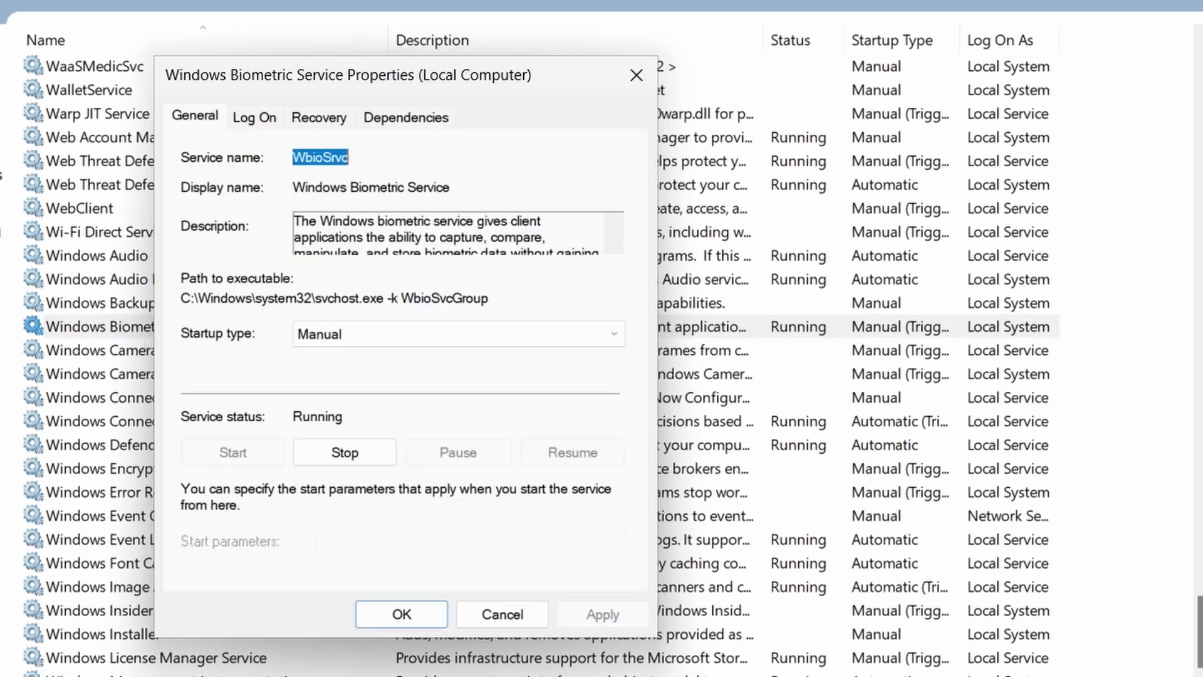
click(334, 452)
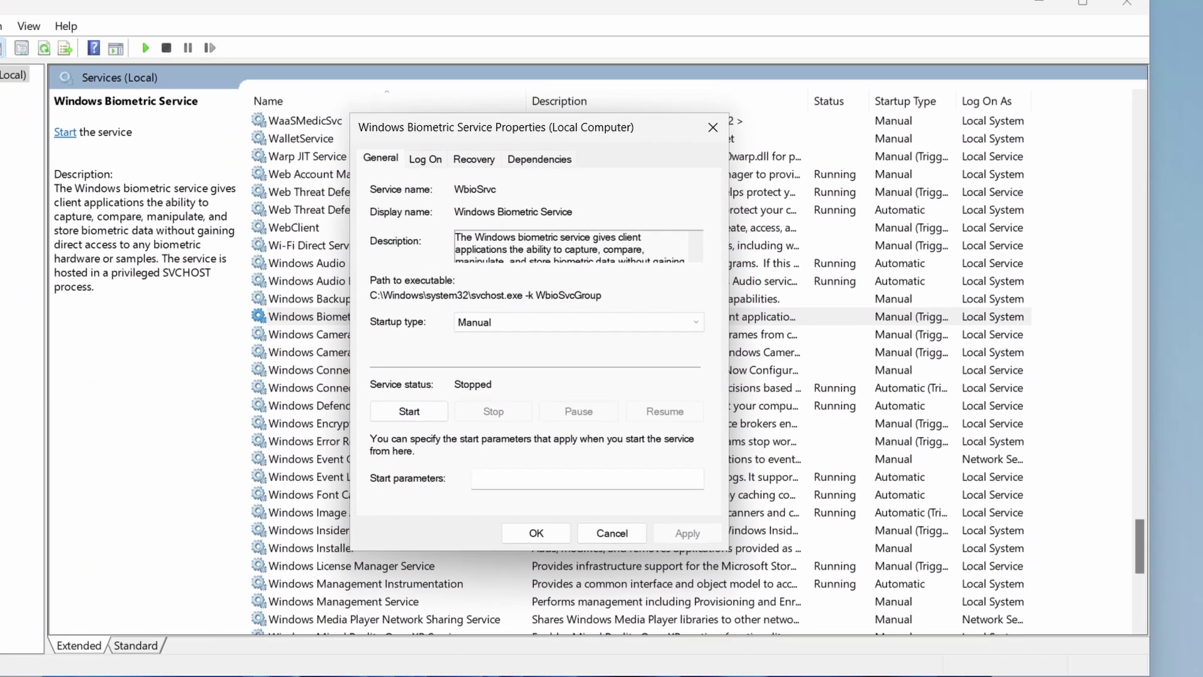
key(super+e)
- Navigate File Explorer to C:\Windows\System32
click(198, 467)
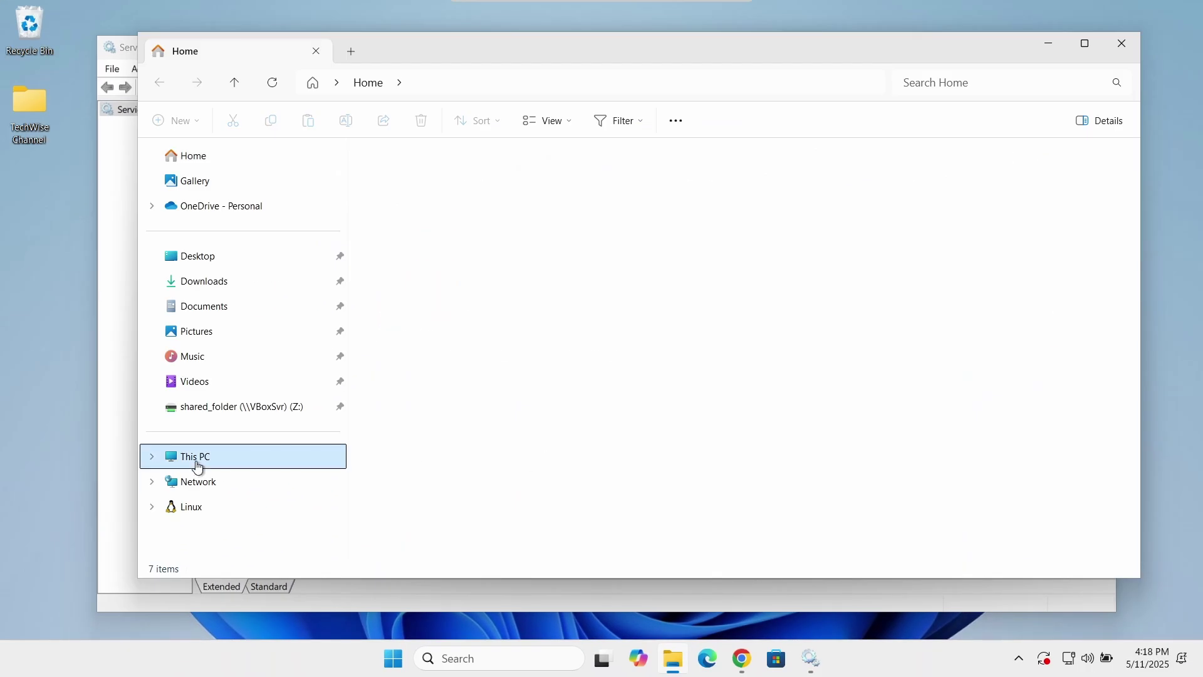
click(467, 185)
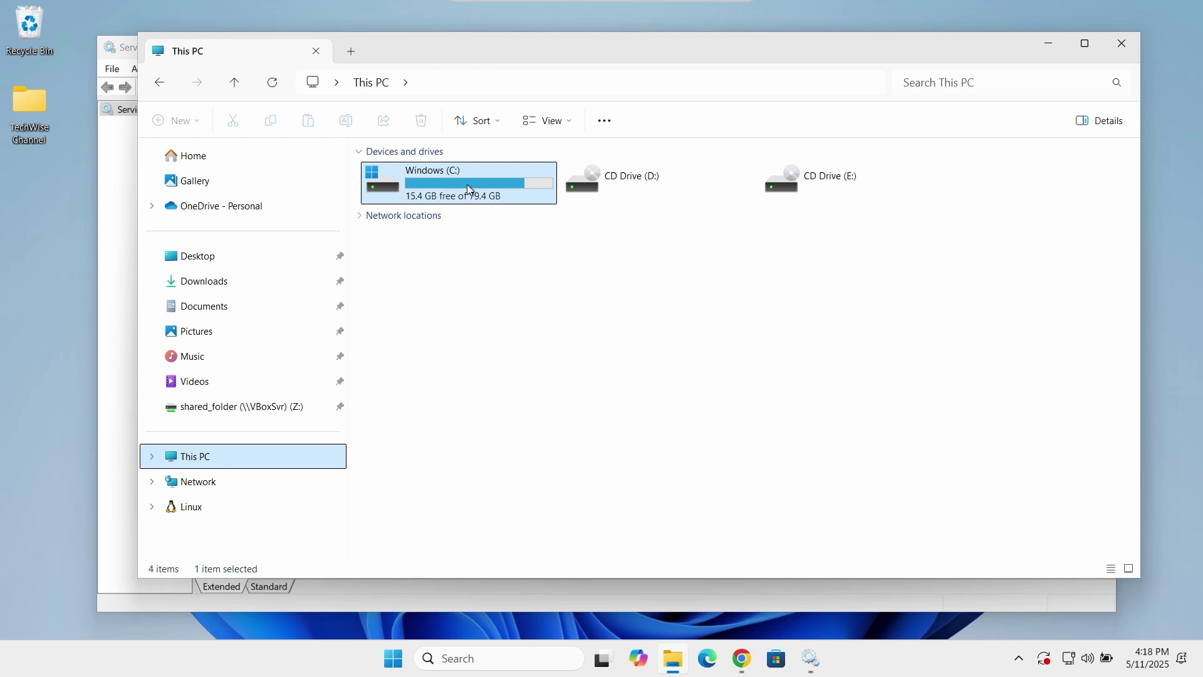
double_click(467, 184)
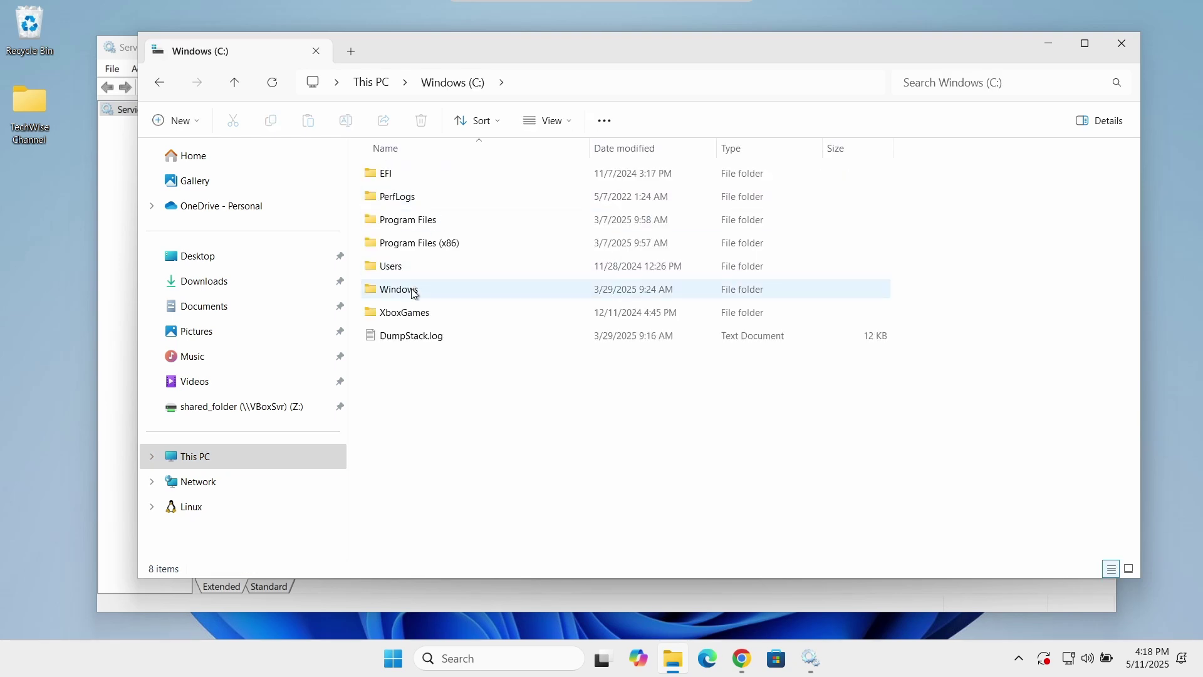
double_click(414, 292)
key(s)
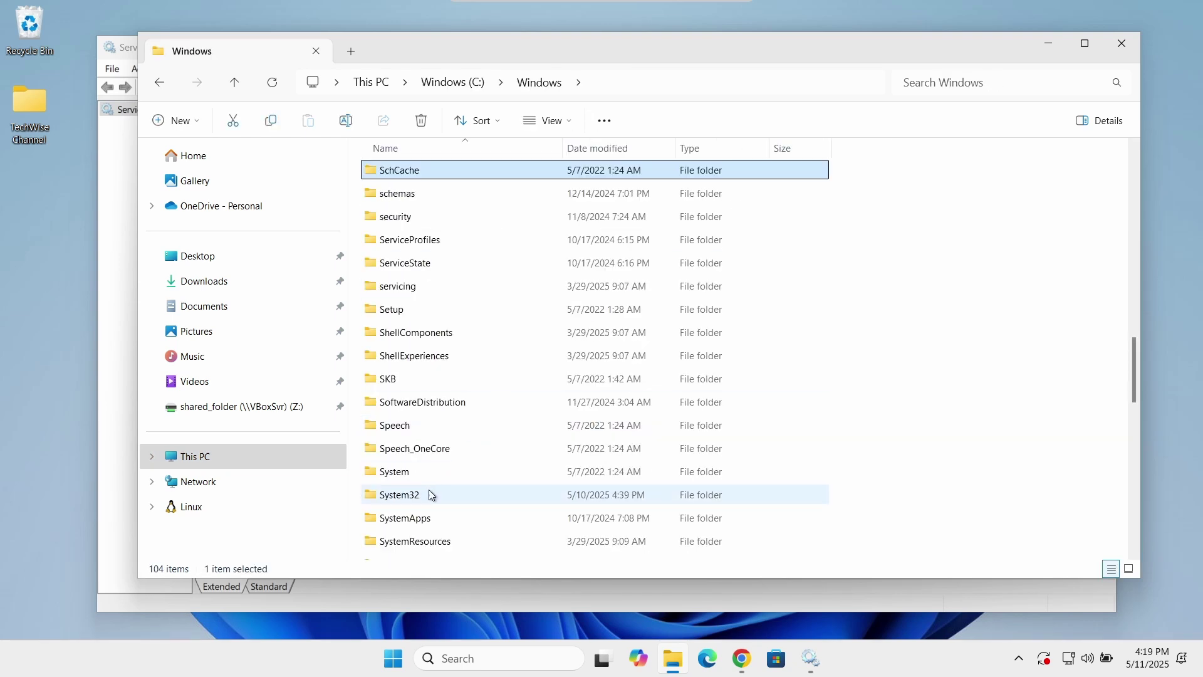
double_click(430, 493)
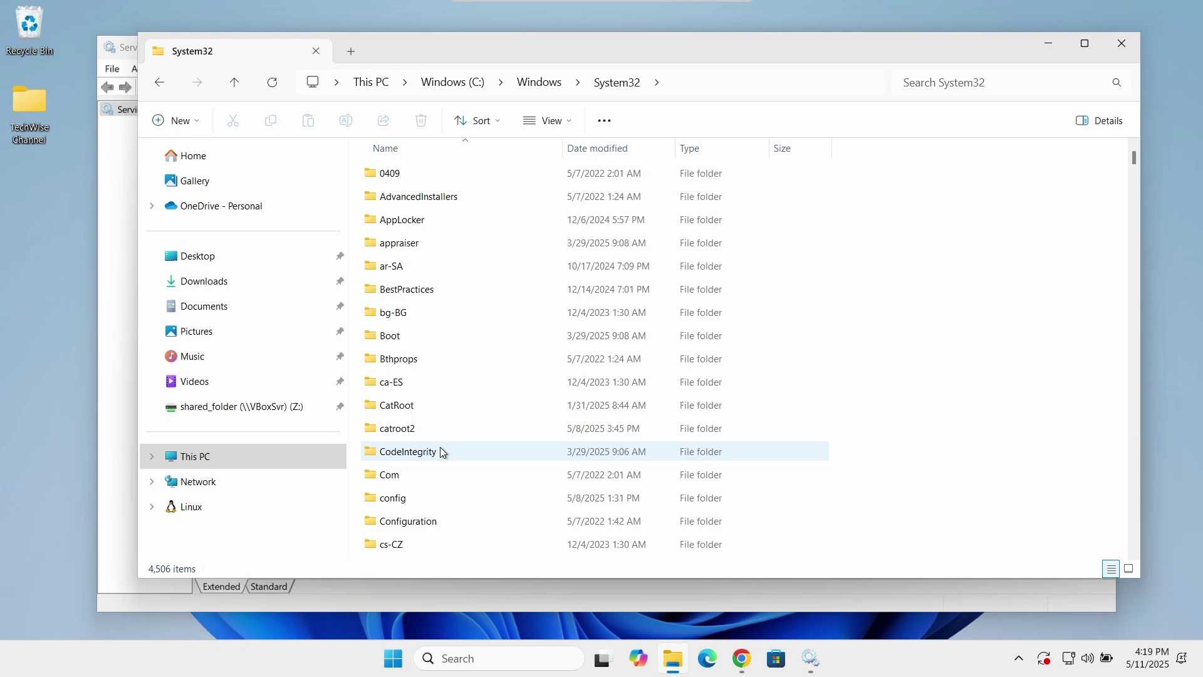
- Open WinBioDatabase and delete its only .DAT file, granting administrator permission
click(443, 452)
key(w)
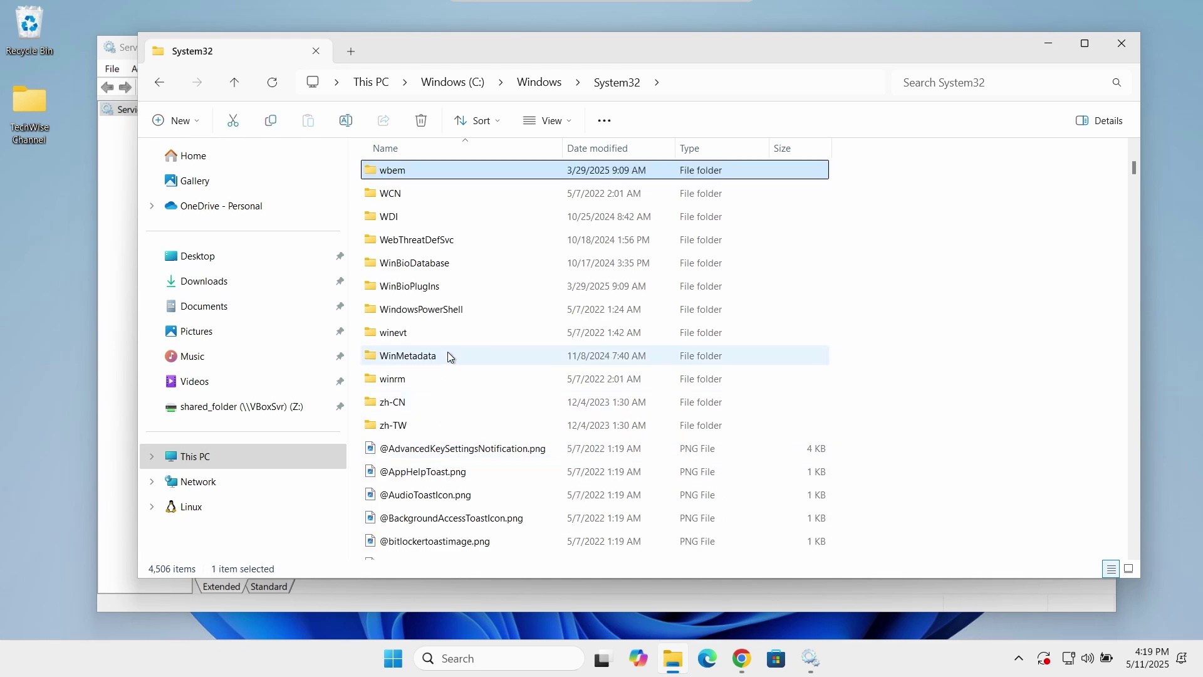
click(439, 263)
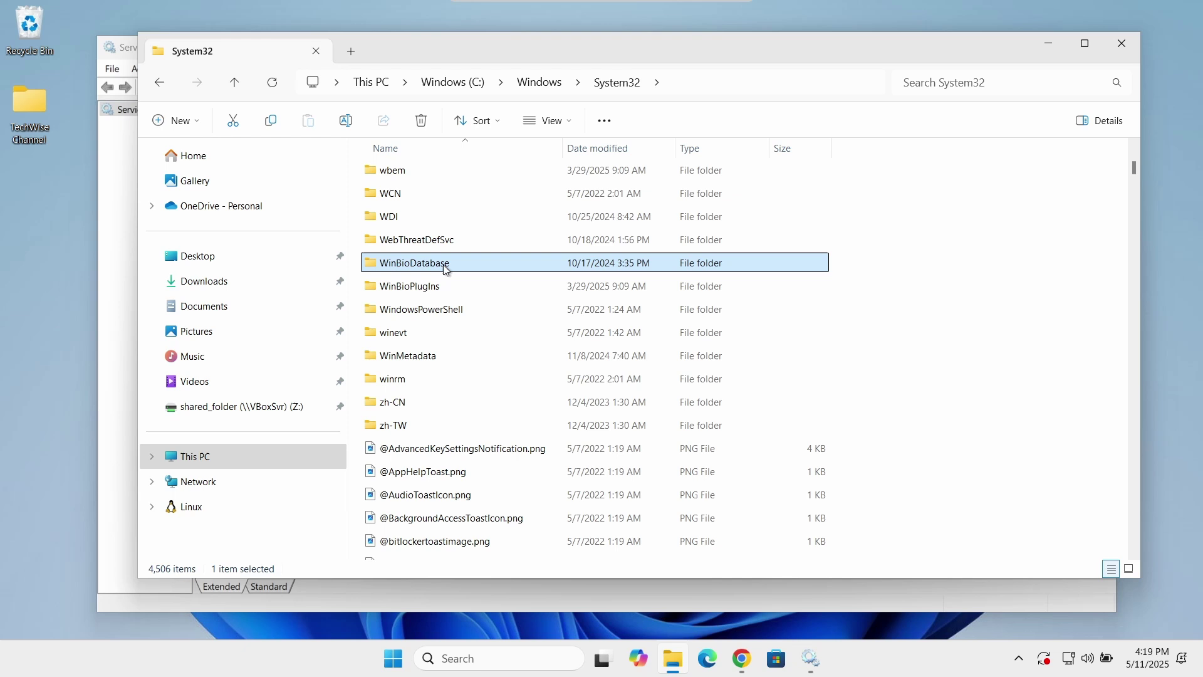
double_click(439, 266)
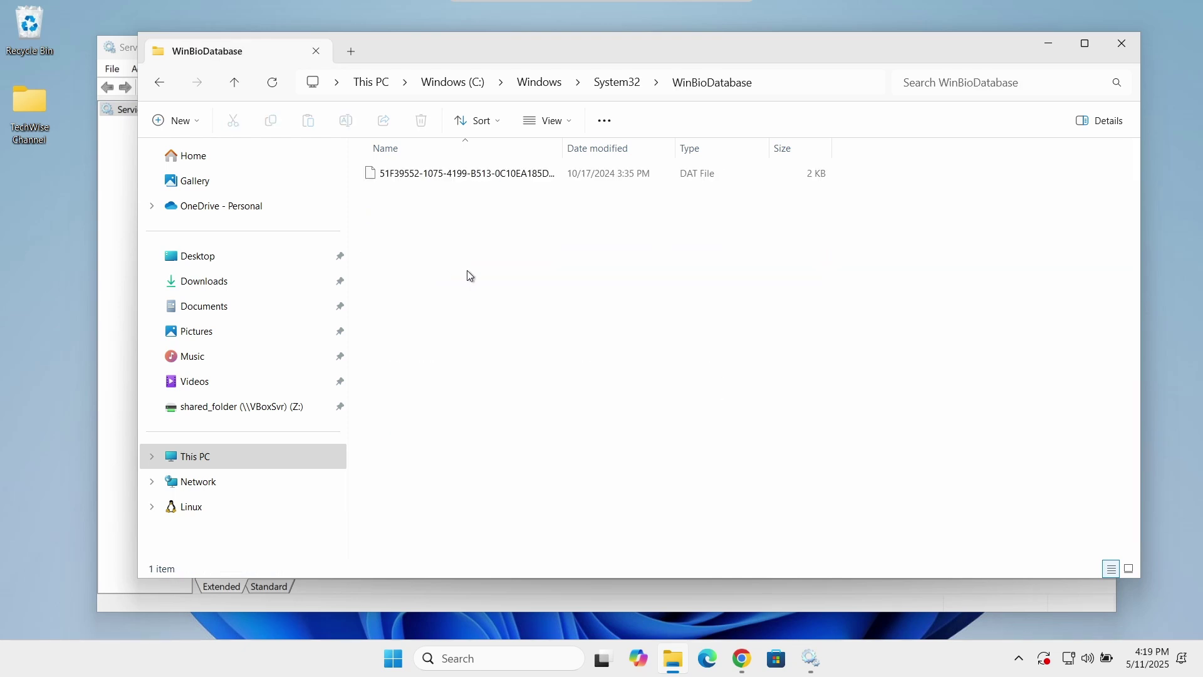
drag(468, 269, 426, 172)
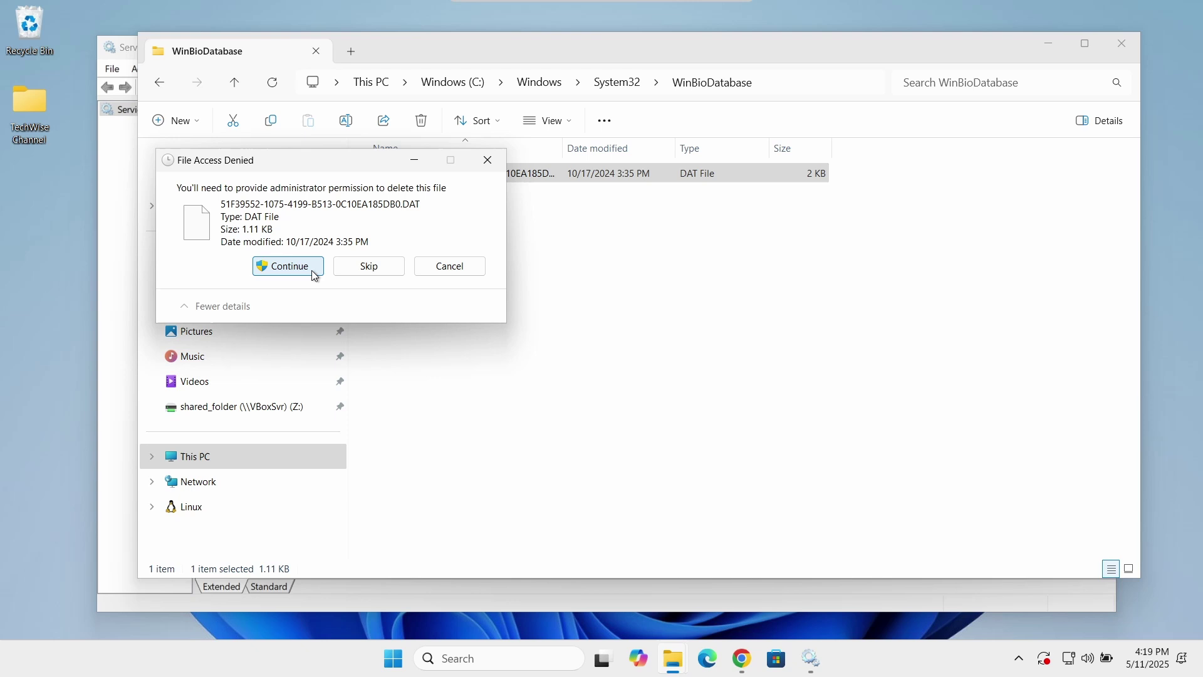
click(310, 269)
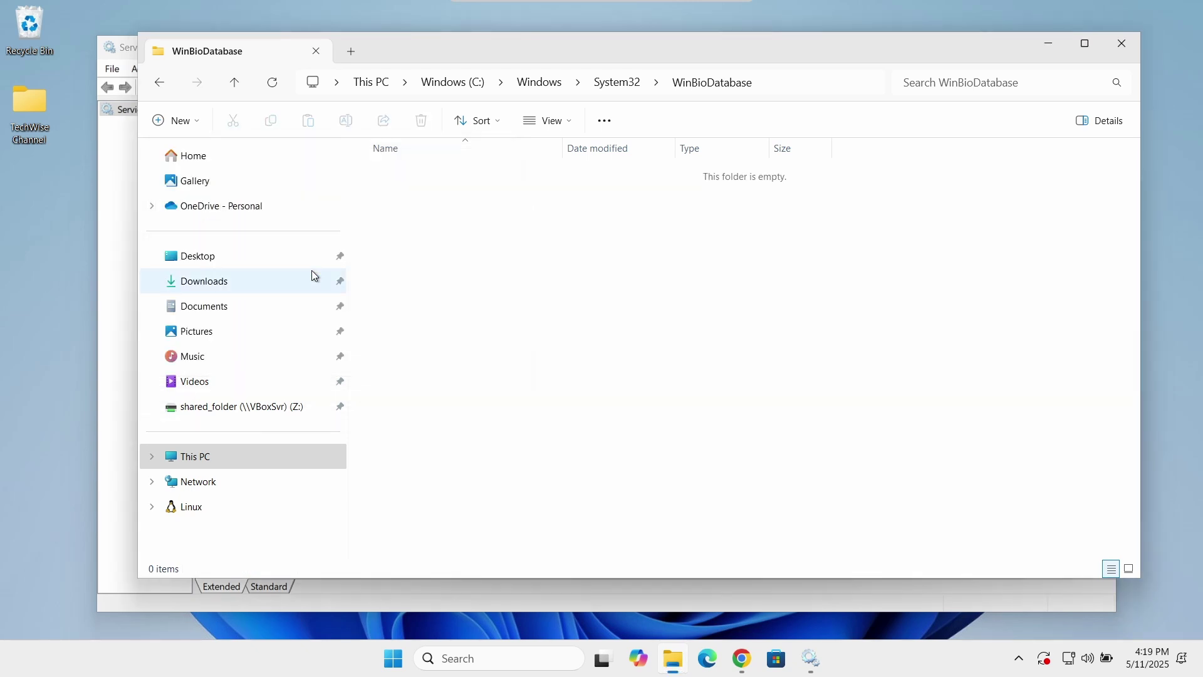
- Set Windows Biometric Service startup type to Automatic, start it, and apply
click(1122, 44)
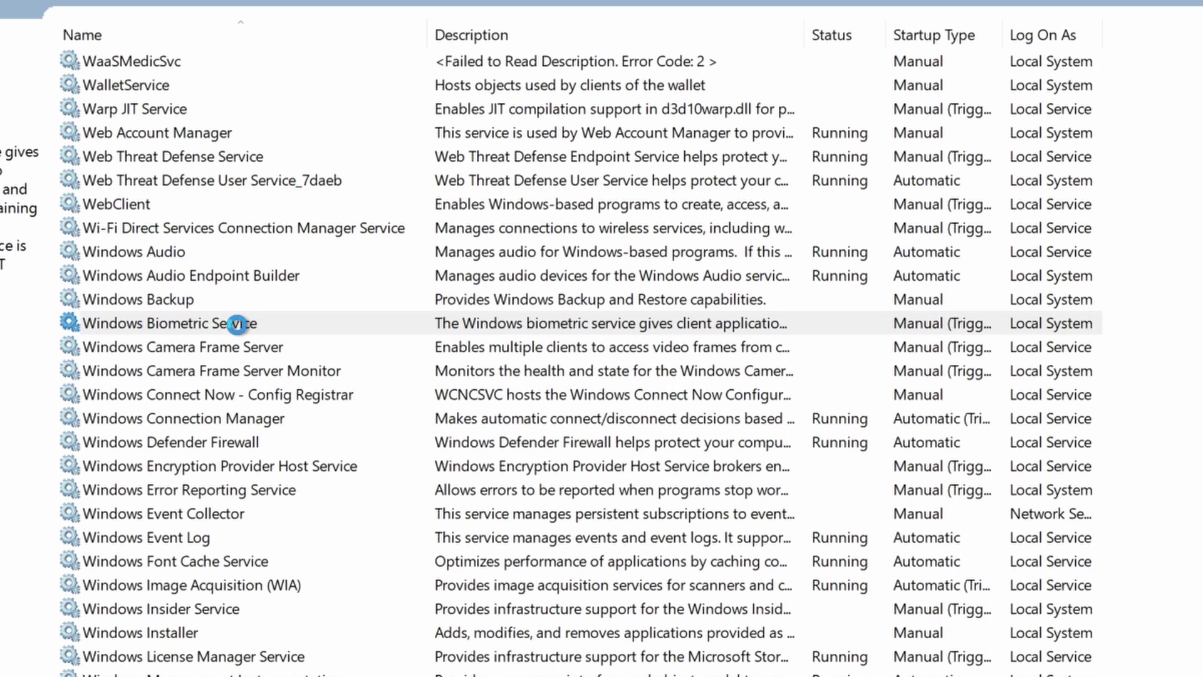
double_click(470, 312)
click(431, 333)
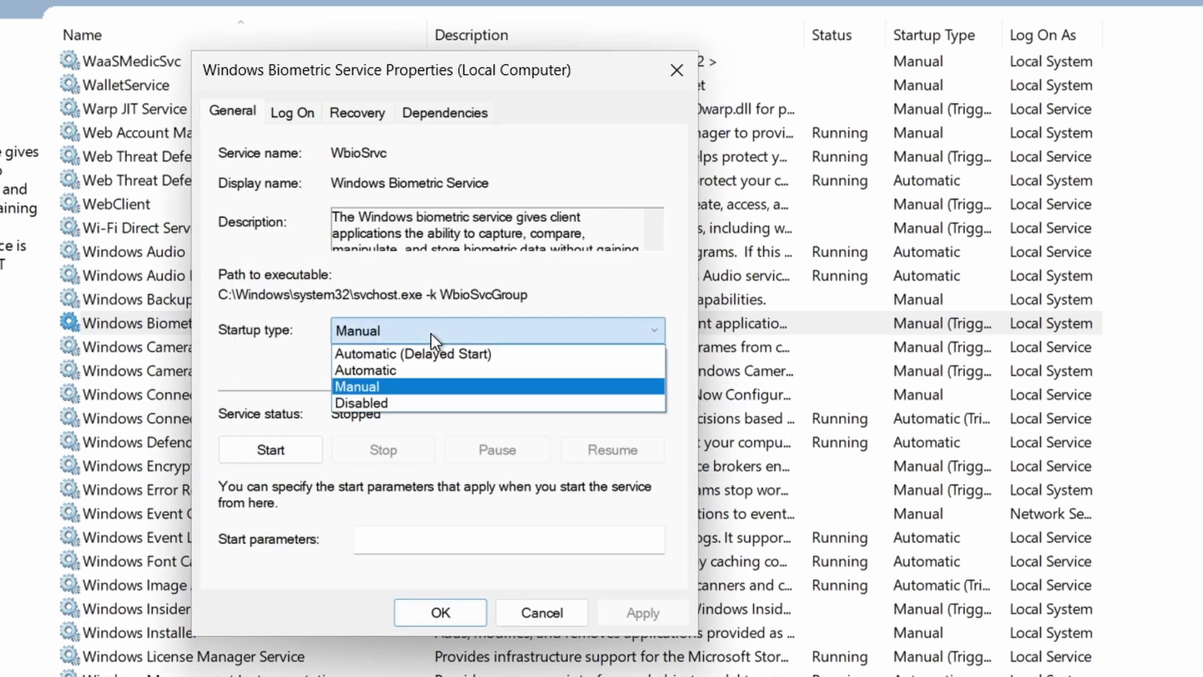
click(434, 371)
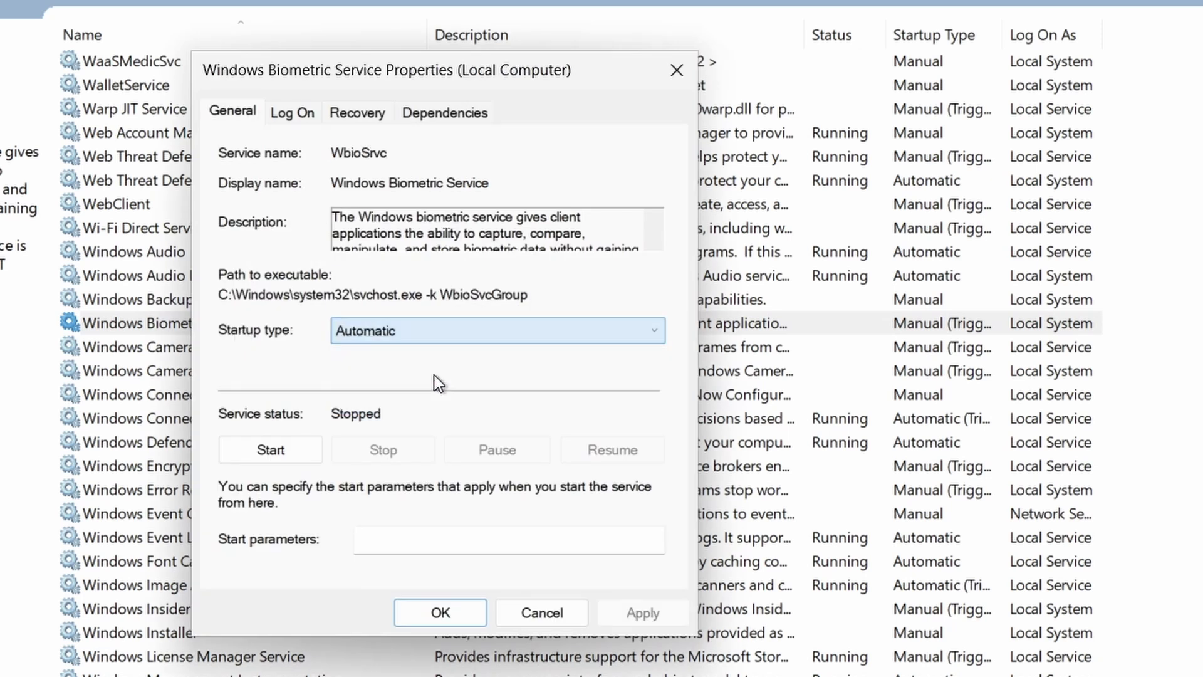
click(303, 446)
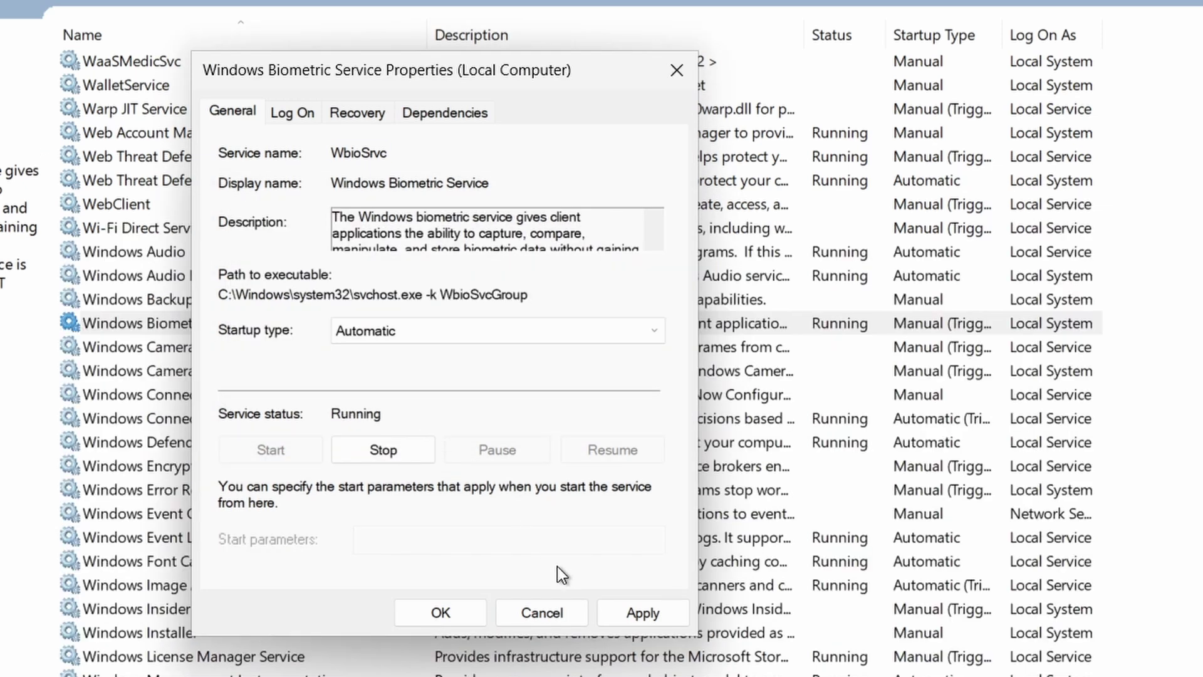
click(619, 608)
- Enable 'Allow service to interact with desktop' on the Log On tab, apply, and close with OK
click(301, 119)
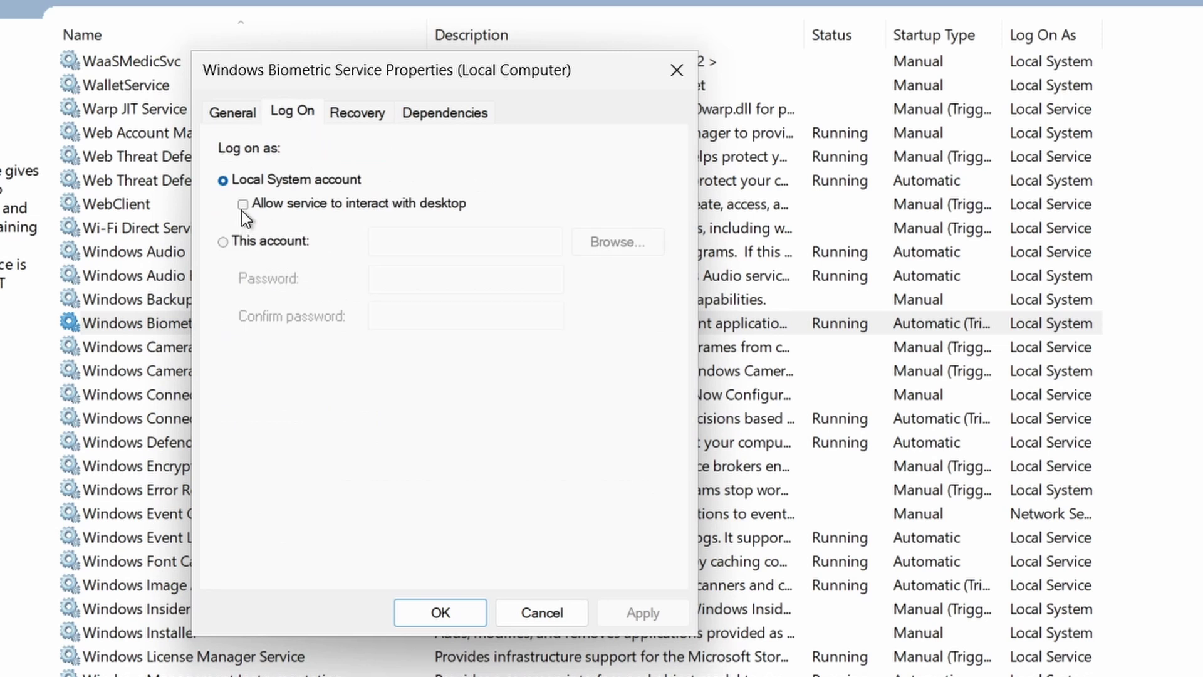
click(244, 203)
click(608, 616)
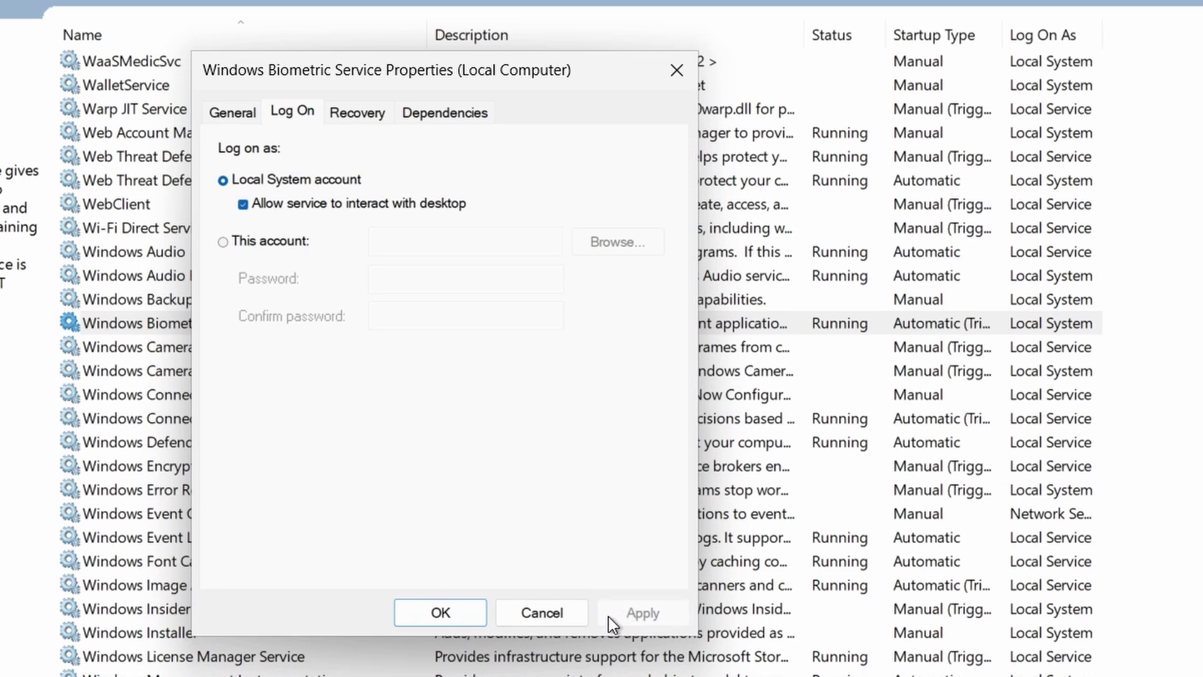
click(457, 608)
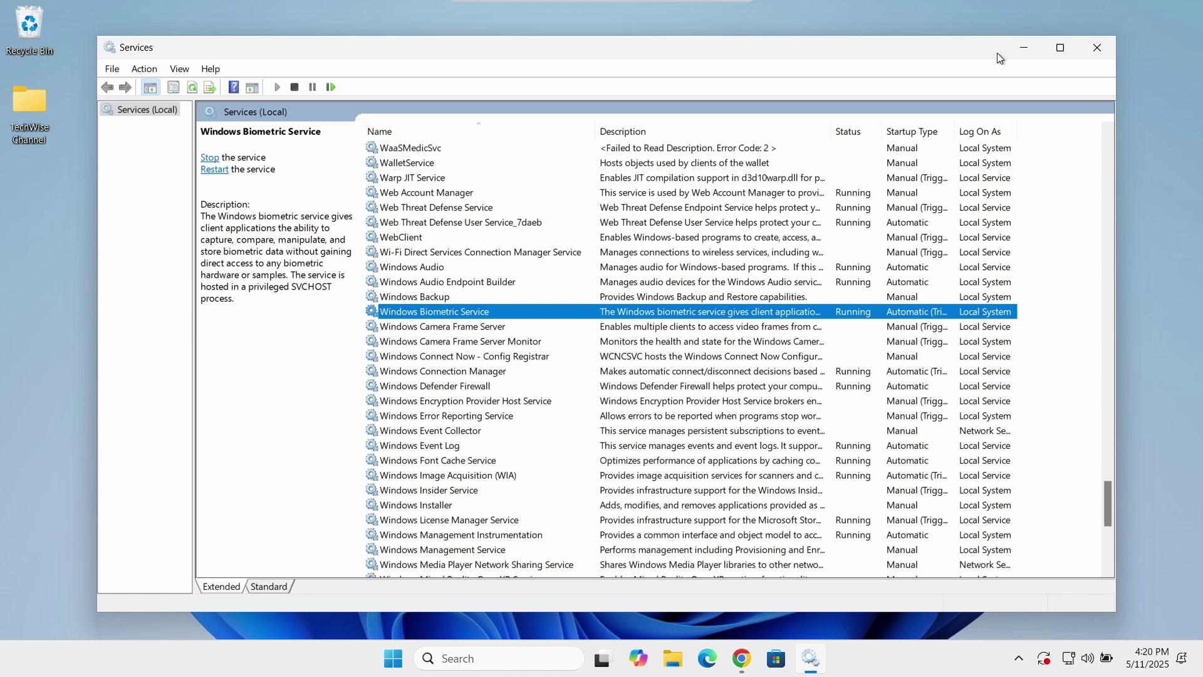
- Close Services, then dismiss the Start menu's power options to return to the desktop
click(1097, 48)
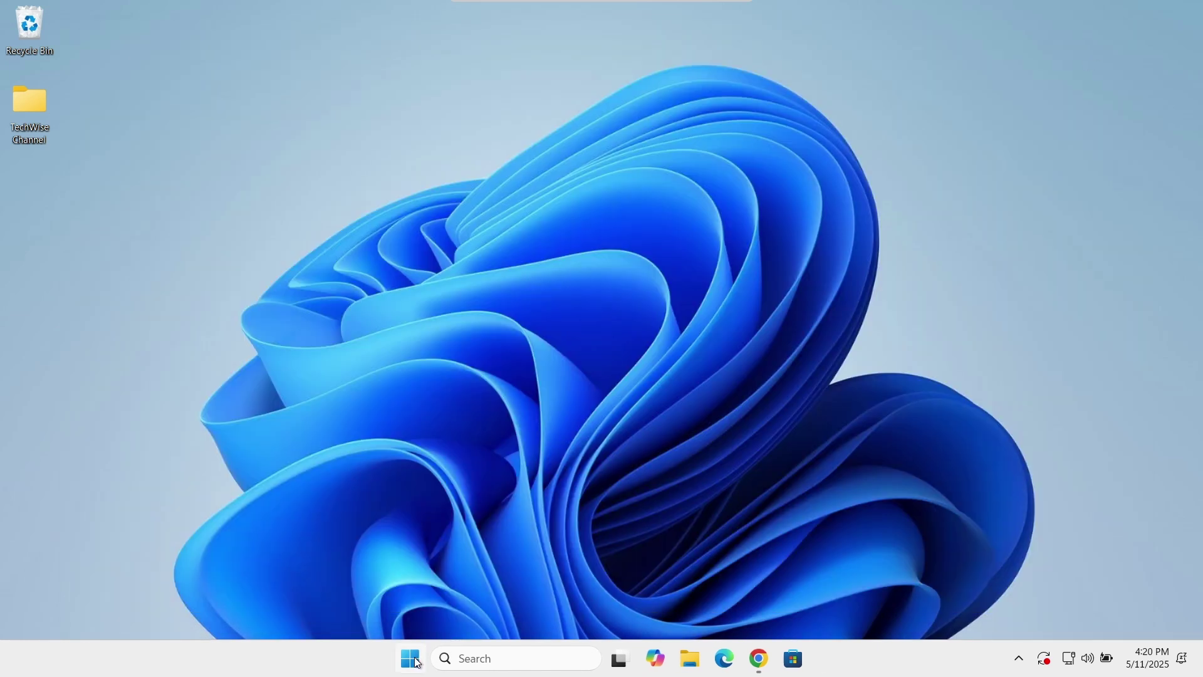
click(411, 658)
click(796, 602)
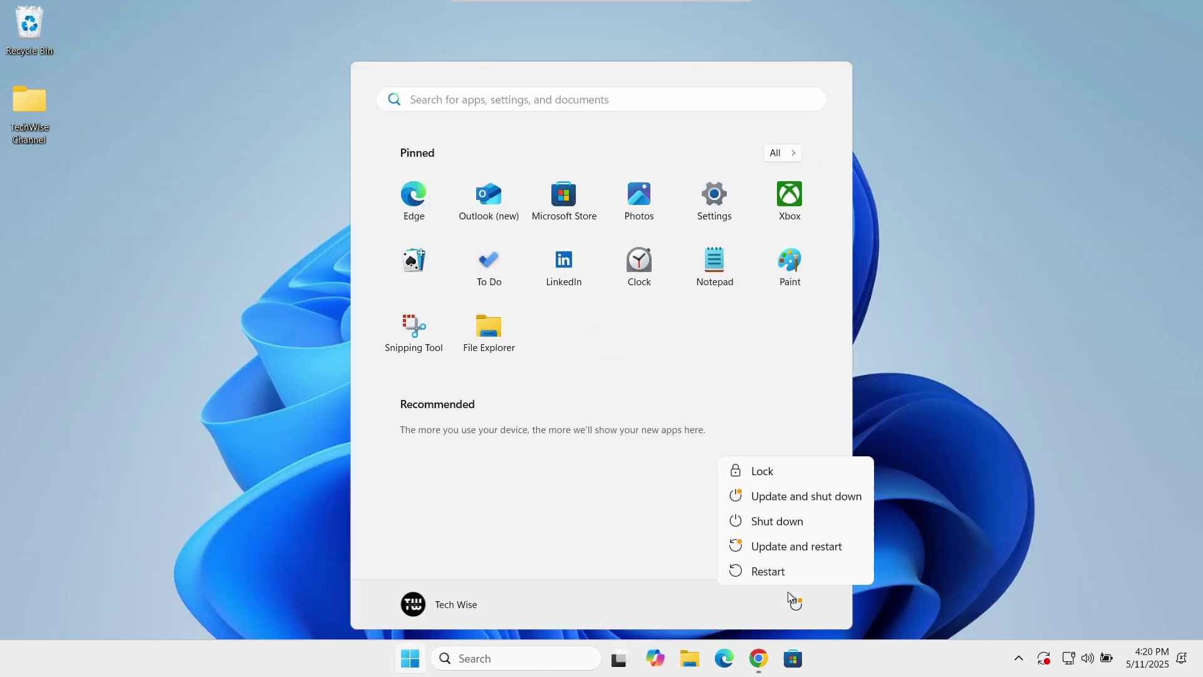
click(935, 549)
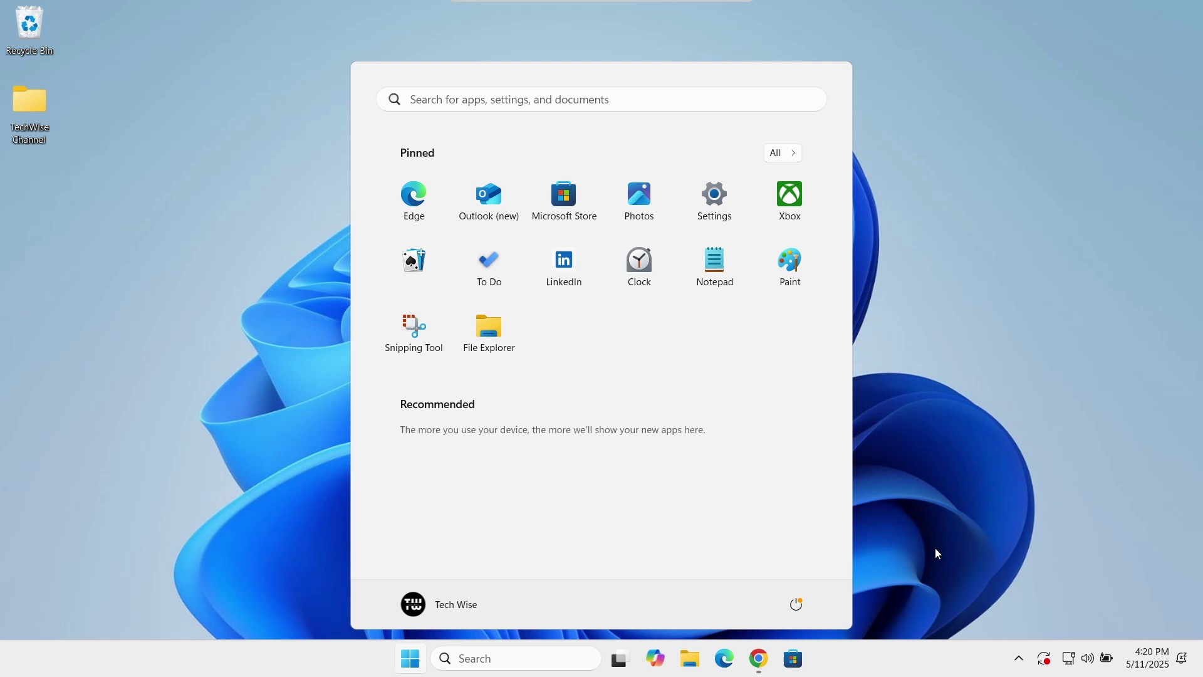
click(938, 553)
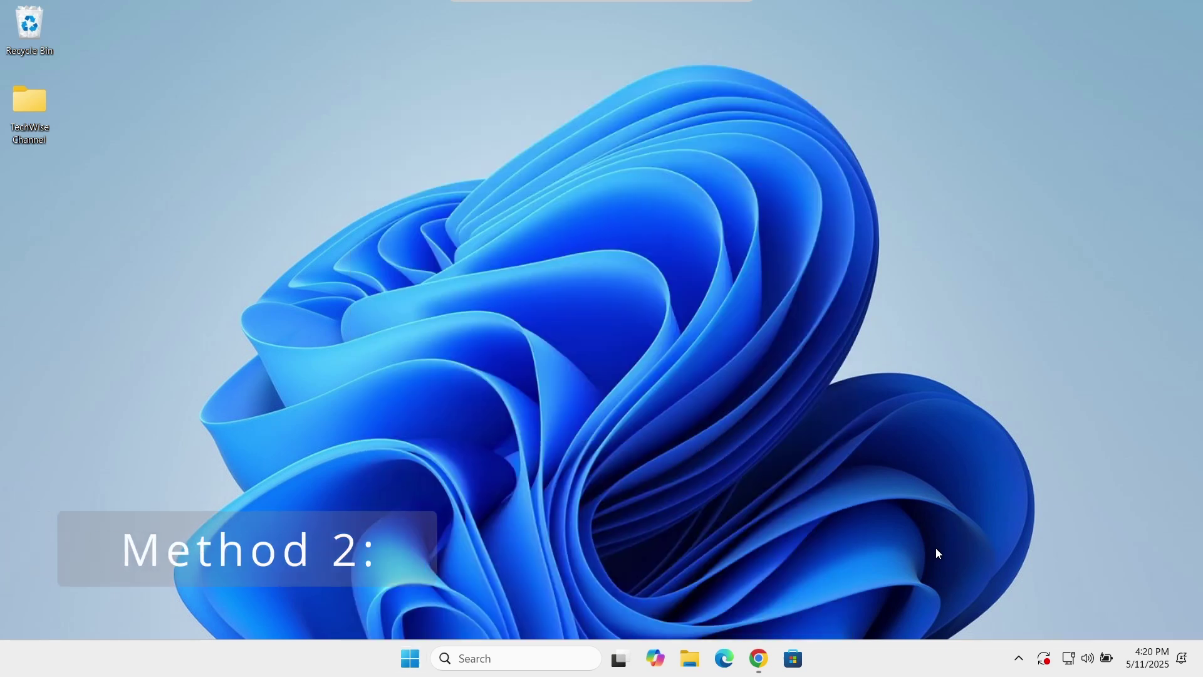
- Run an automatic driver search for the Goodix fingerprint device in Device Manager
right_click(421, 658)
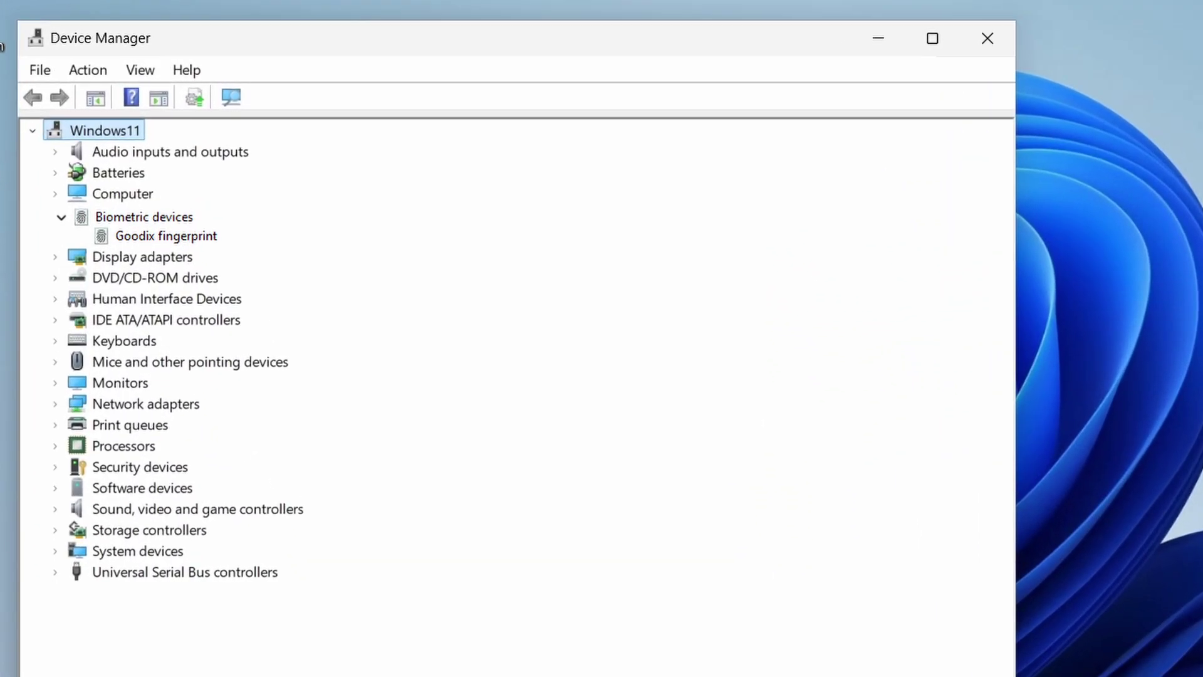
right_click(188, 236)
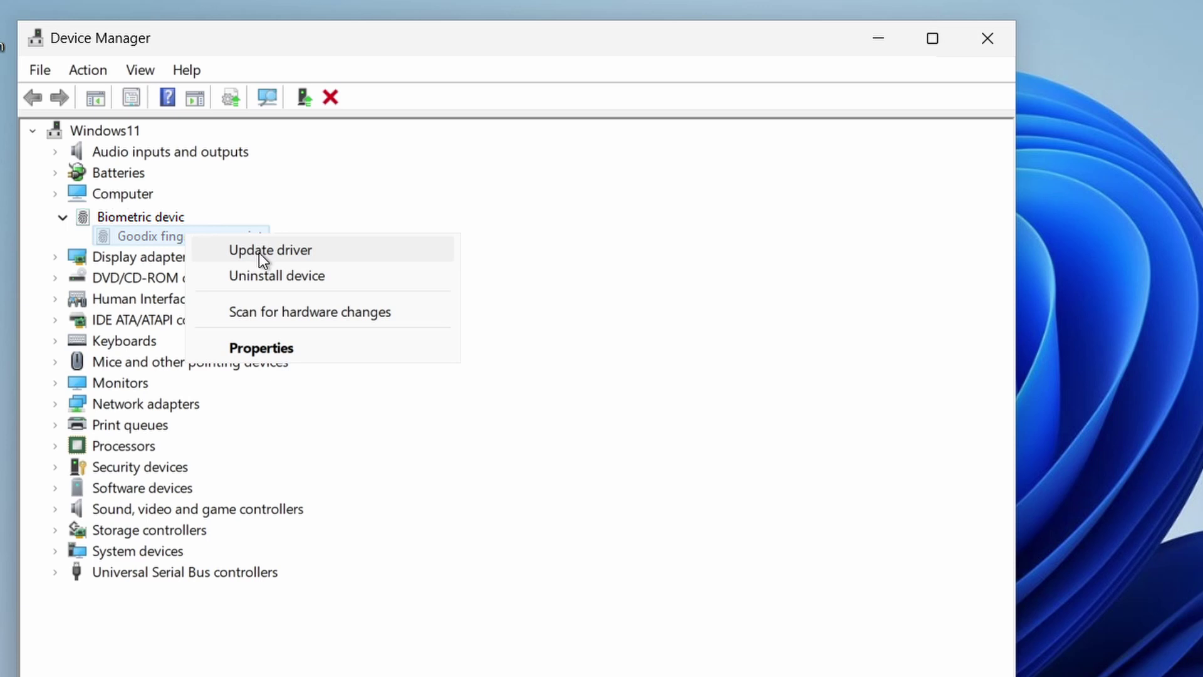
click(261, 253)
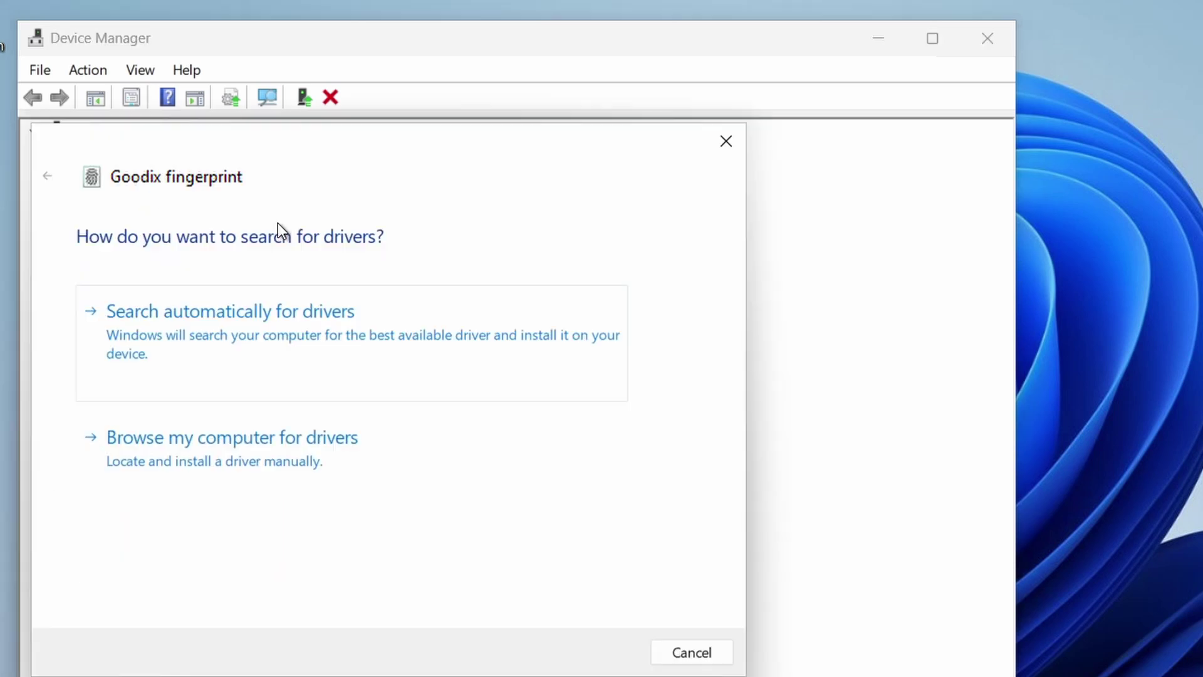
click(226, 339)
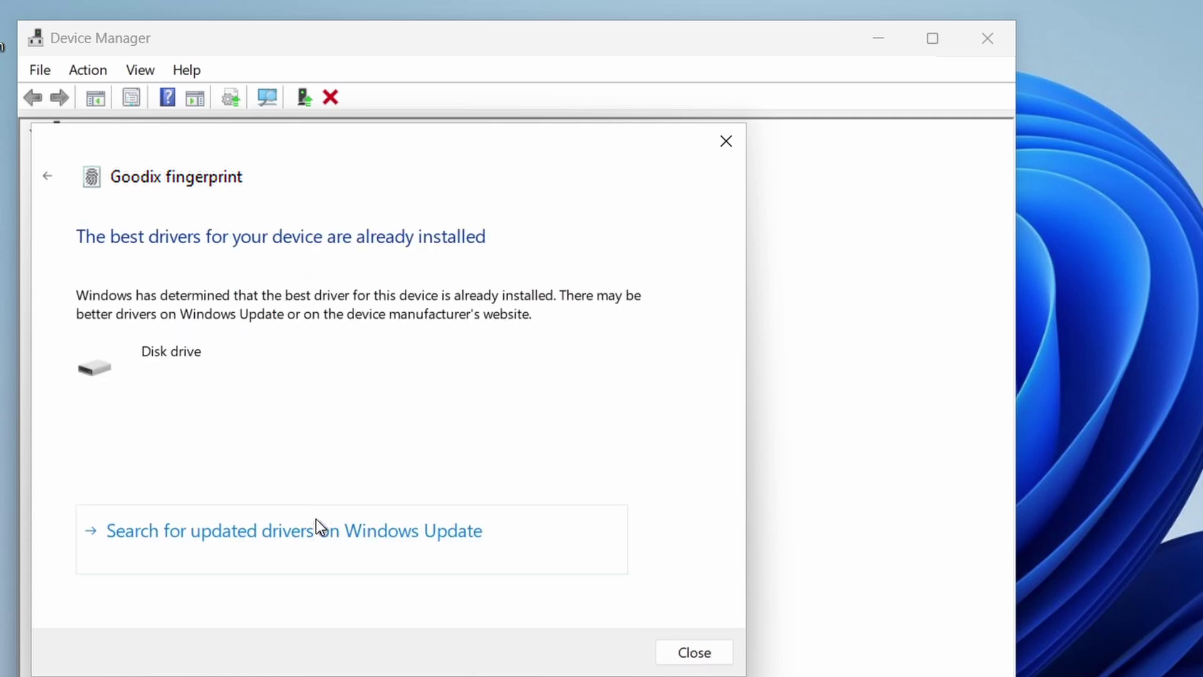
- Search Windows Update for newer drivers, choose Restart now, then show the Start menu power options
click(246, 536)
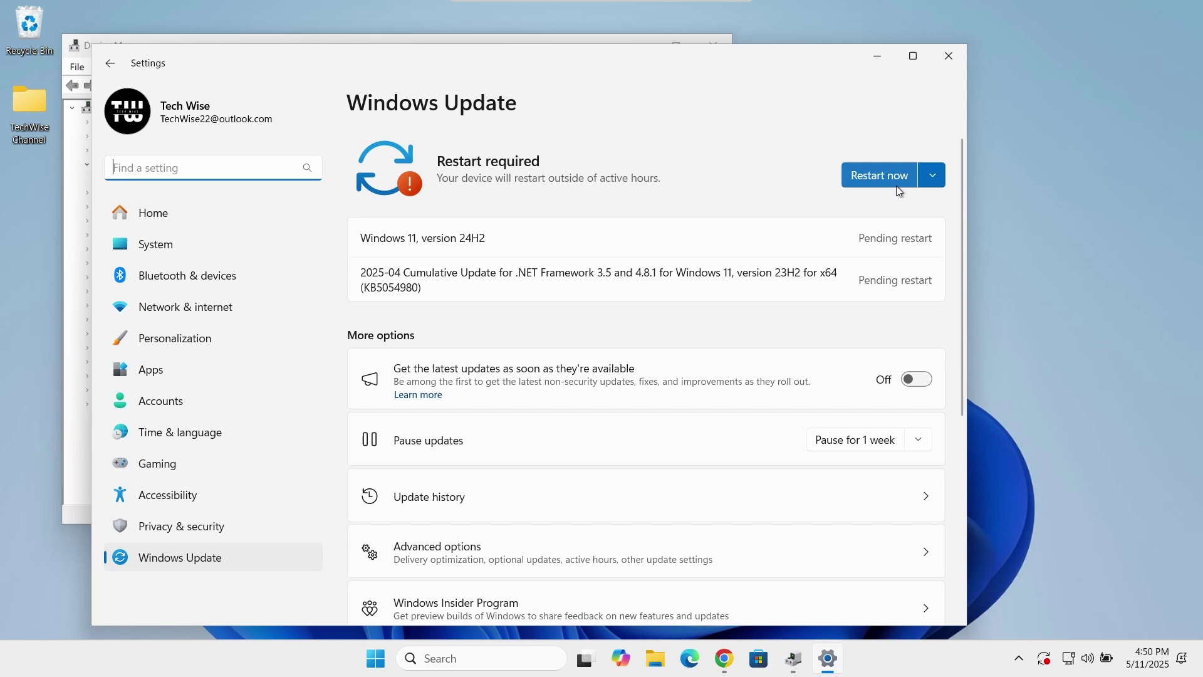
click(897, 183)
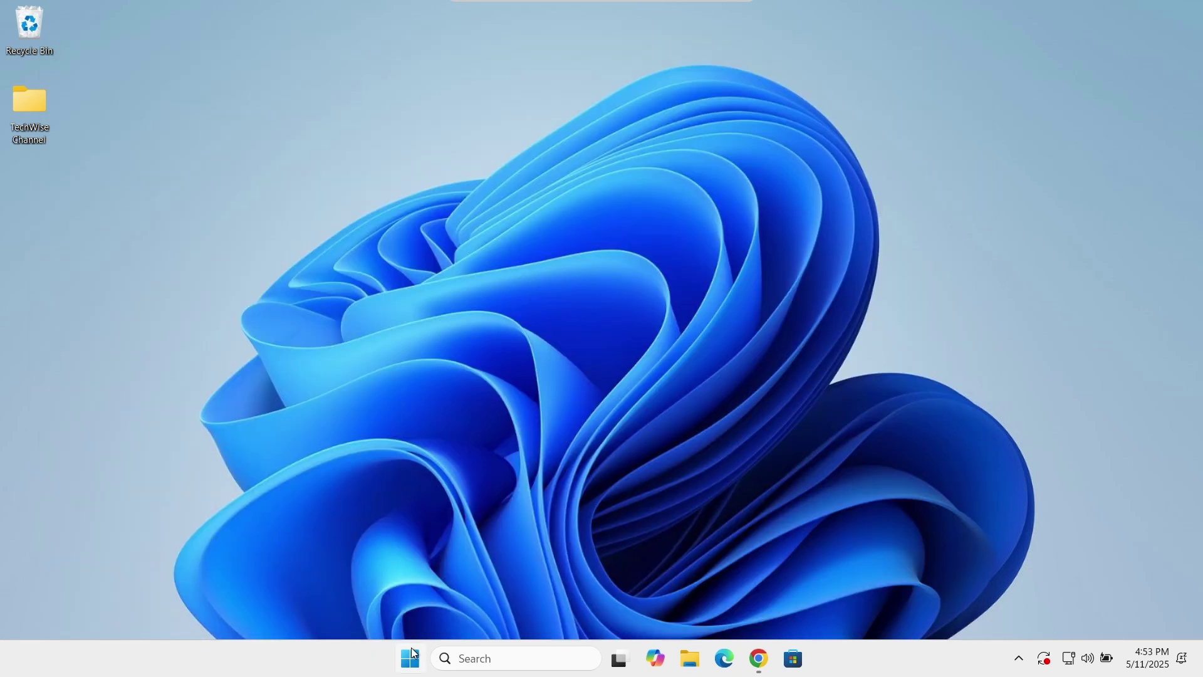
click(410, 658)
click(796, 605)
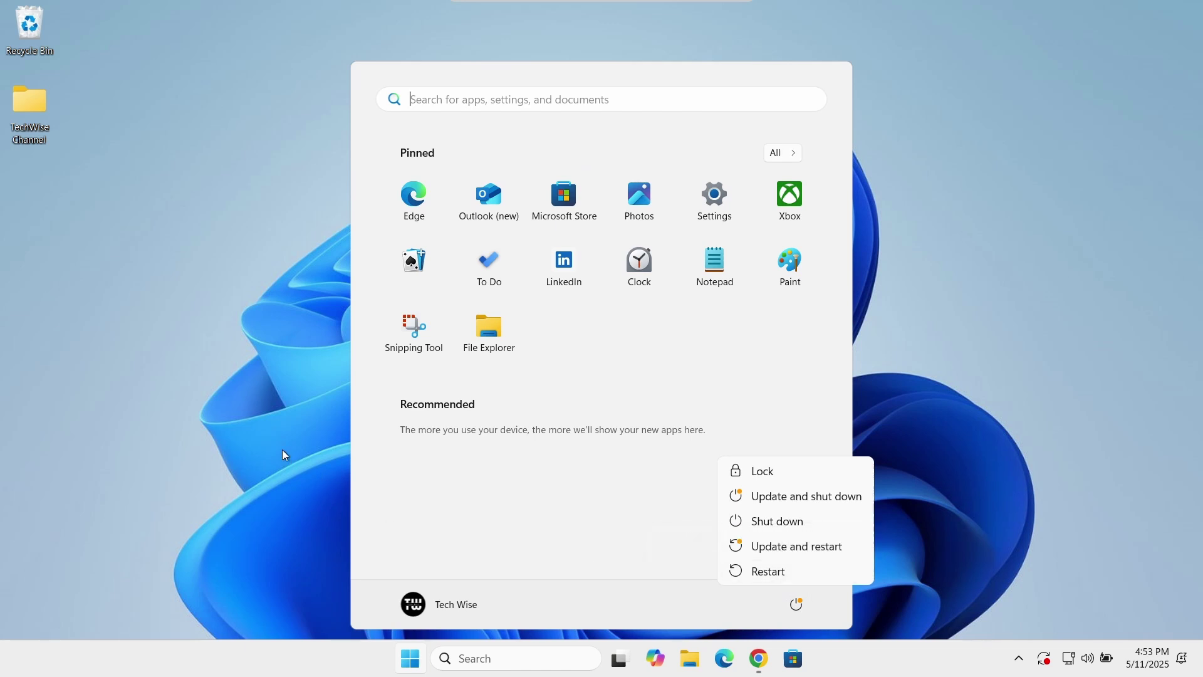
- Close the Start menu and run gpedit.msc from the Run dialog
key(Escape)
key(Escape)
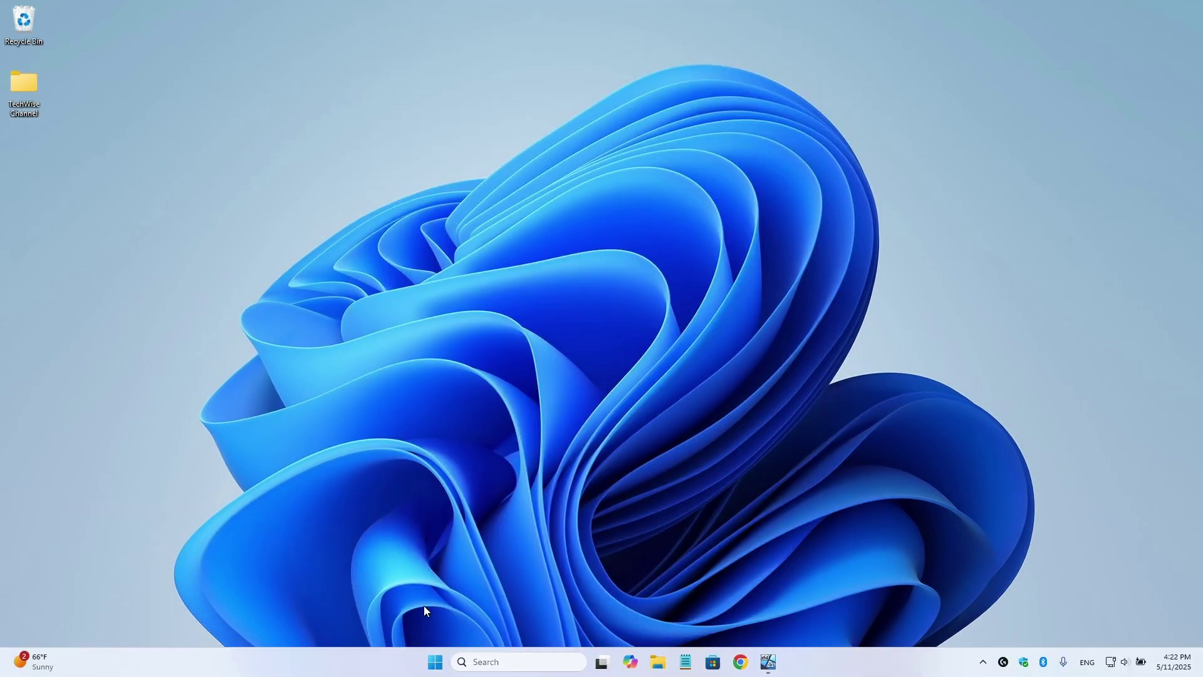
right_click(434, 661)
click(429, 585)
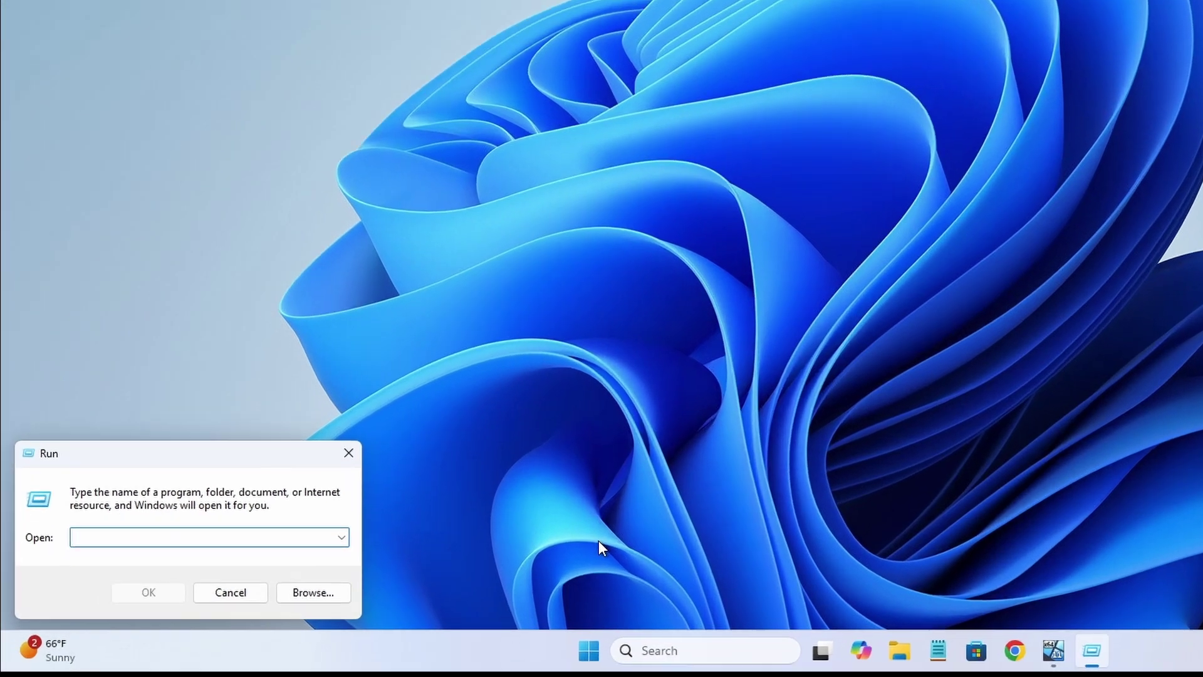
text(gpe)
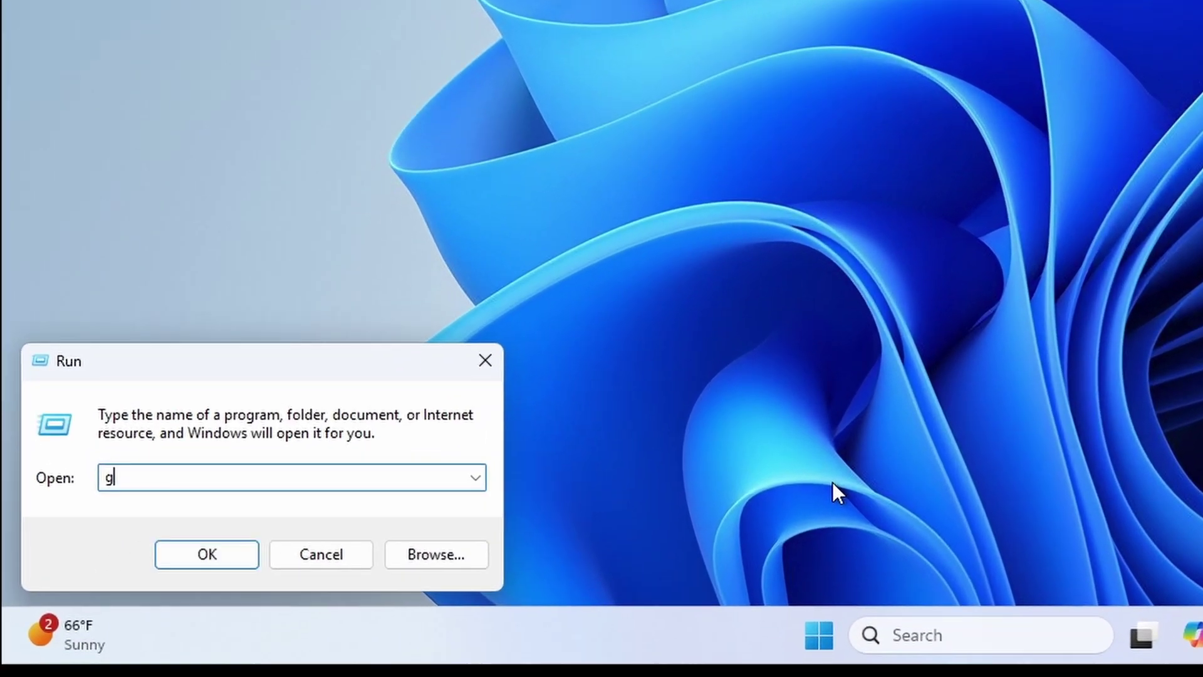
text(dit.ms)
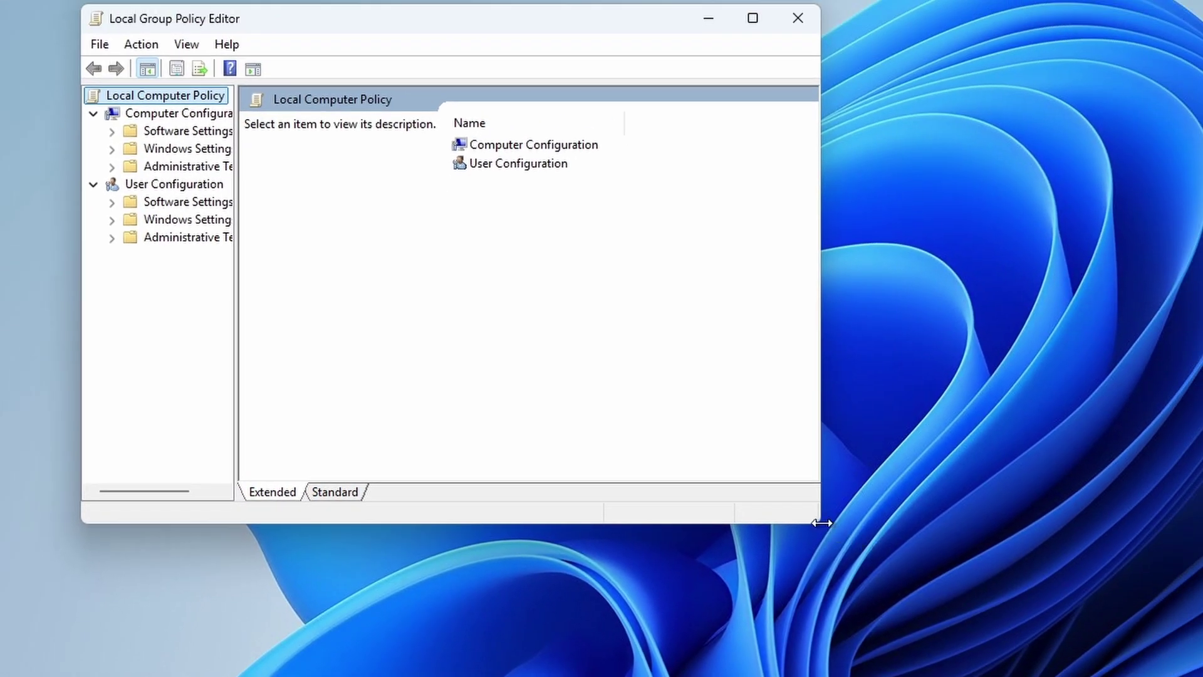
- Enlarge the editor and its tree pane, then browse Computer Configuration > Administrative Templates > Windows Components > Biometrics
drag(820, 528, 1146, 634)
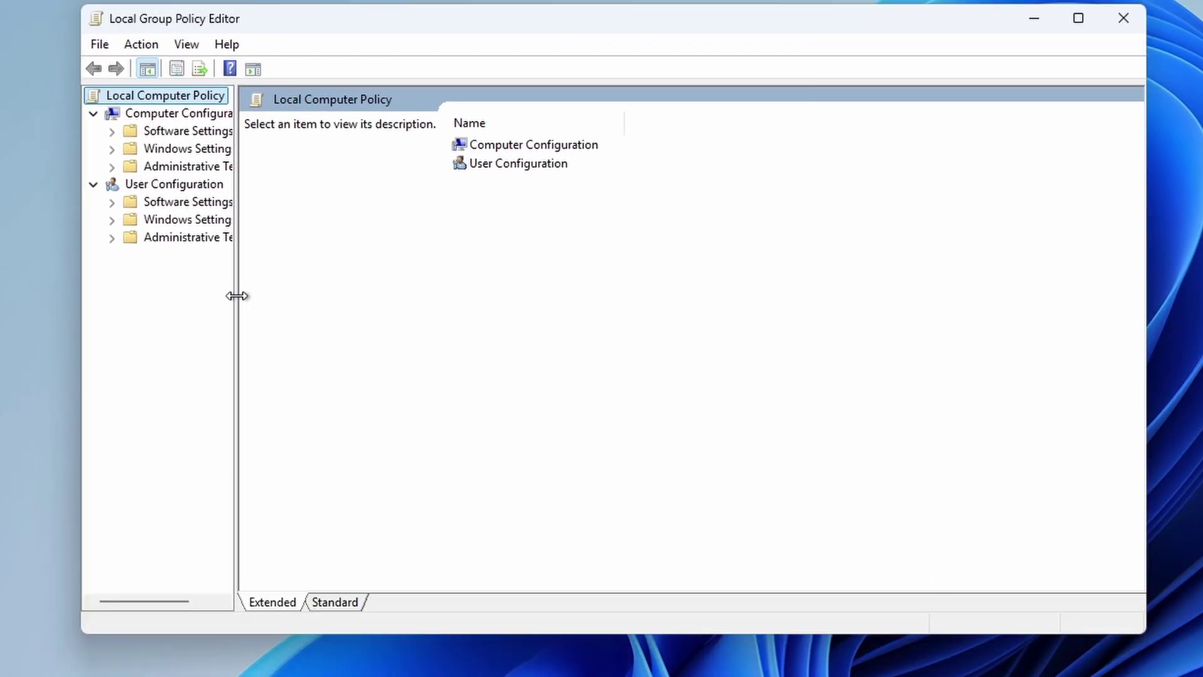
drag(237, 295, 413, 309)
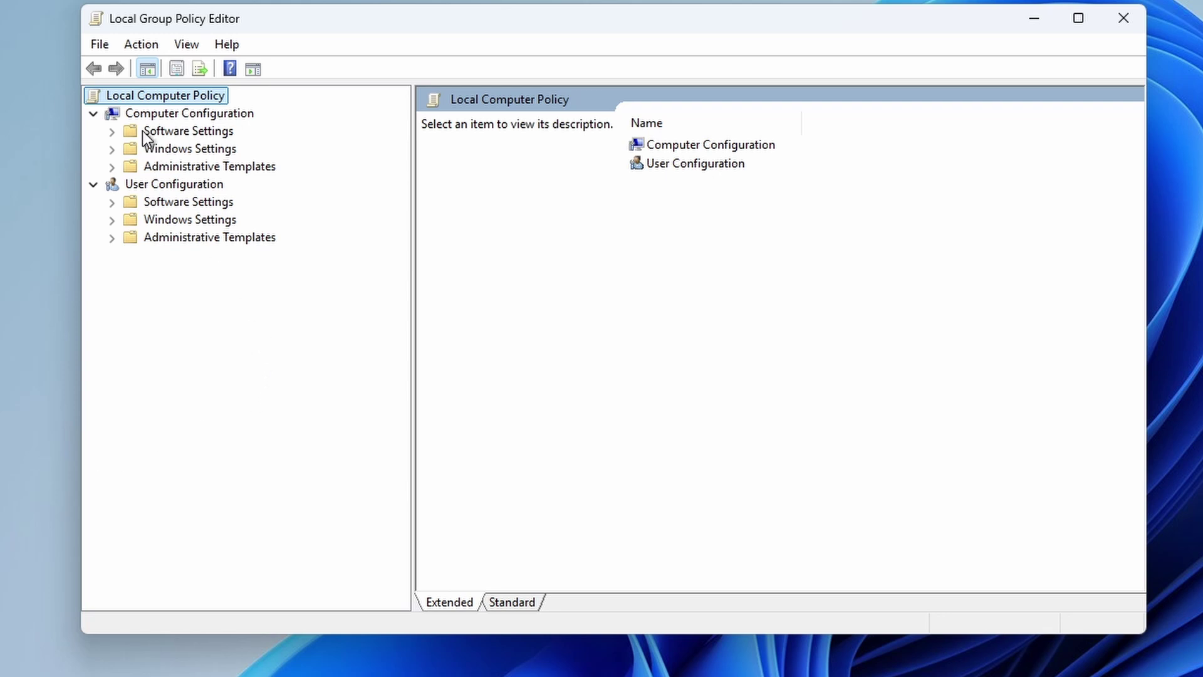
click(151, 117)
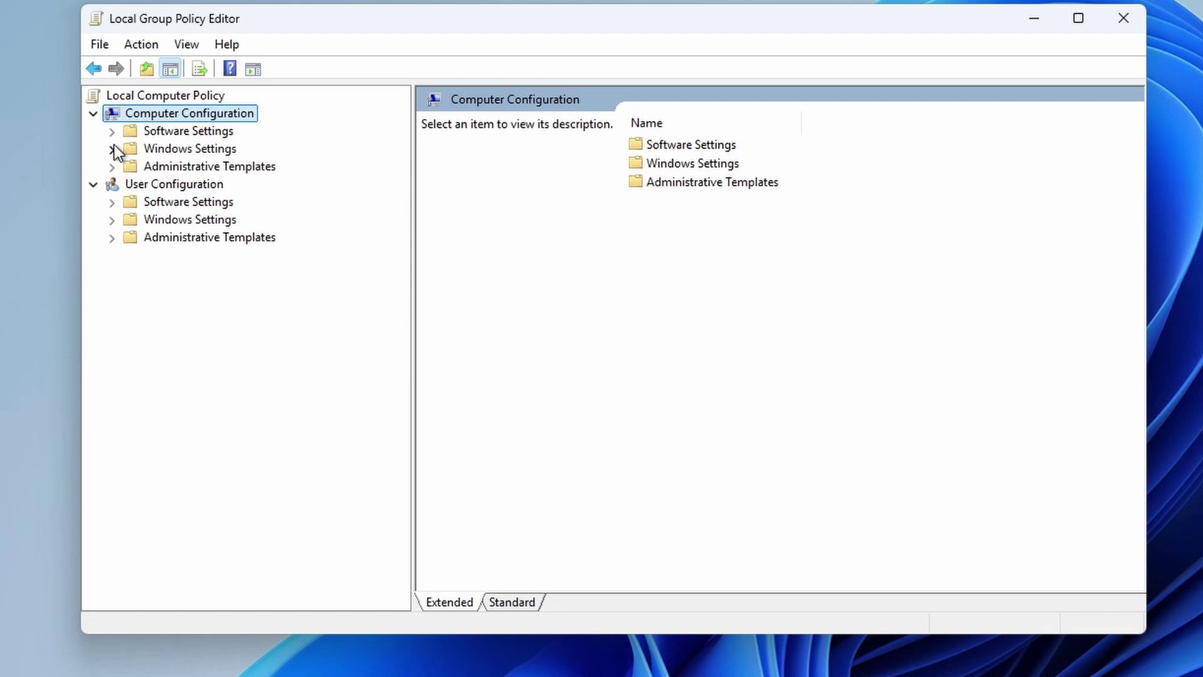
click(113, 167)
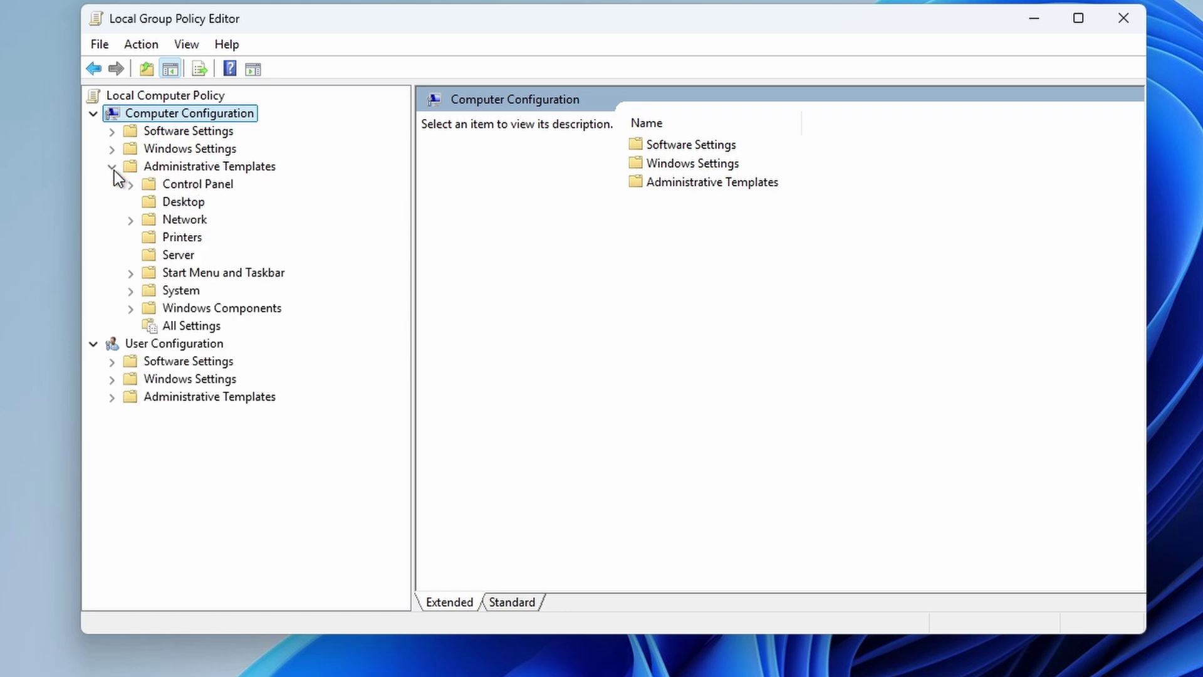
click(130, 308)
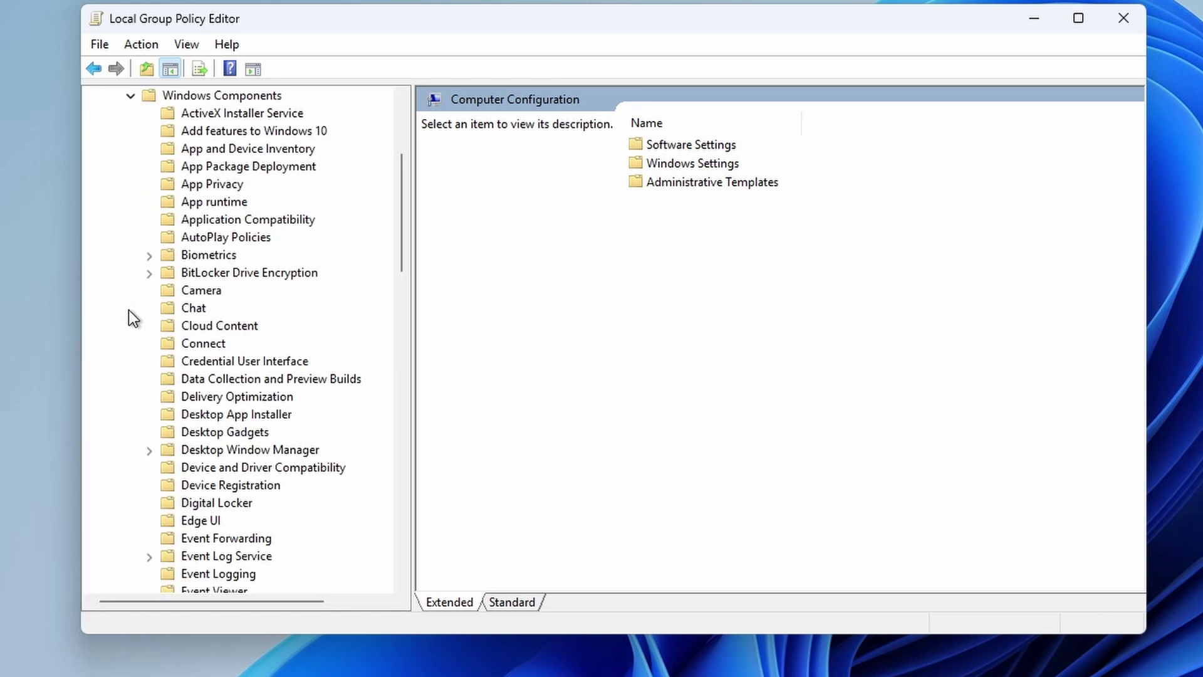
click(181, 255)
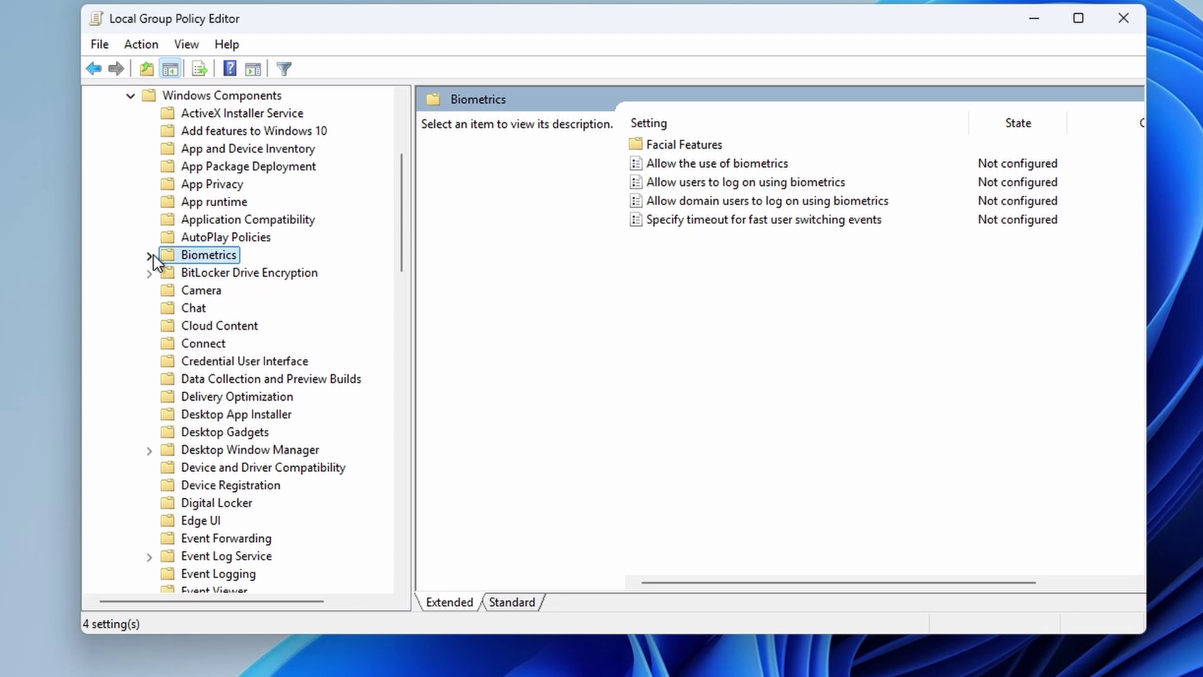
click(150, 255)
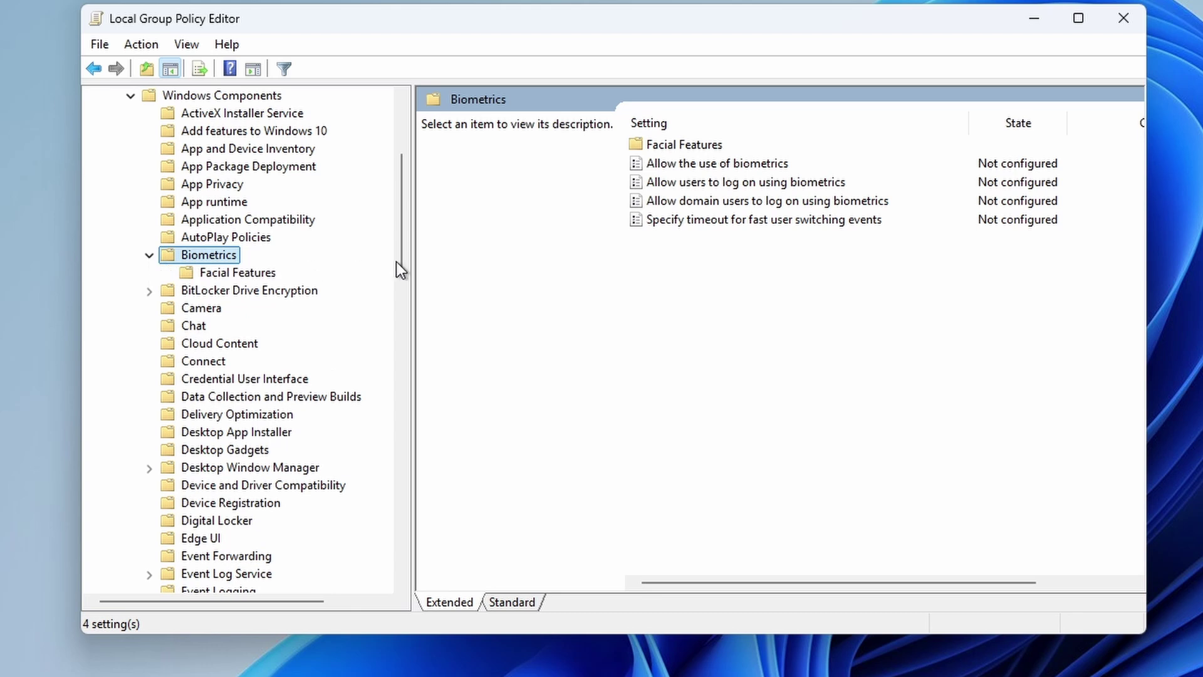
- Set the 'Allow the use of biometrics' policy to Enabled
double_click(699, 165)
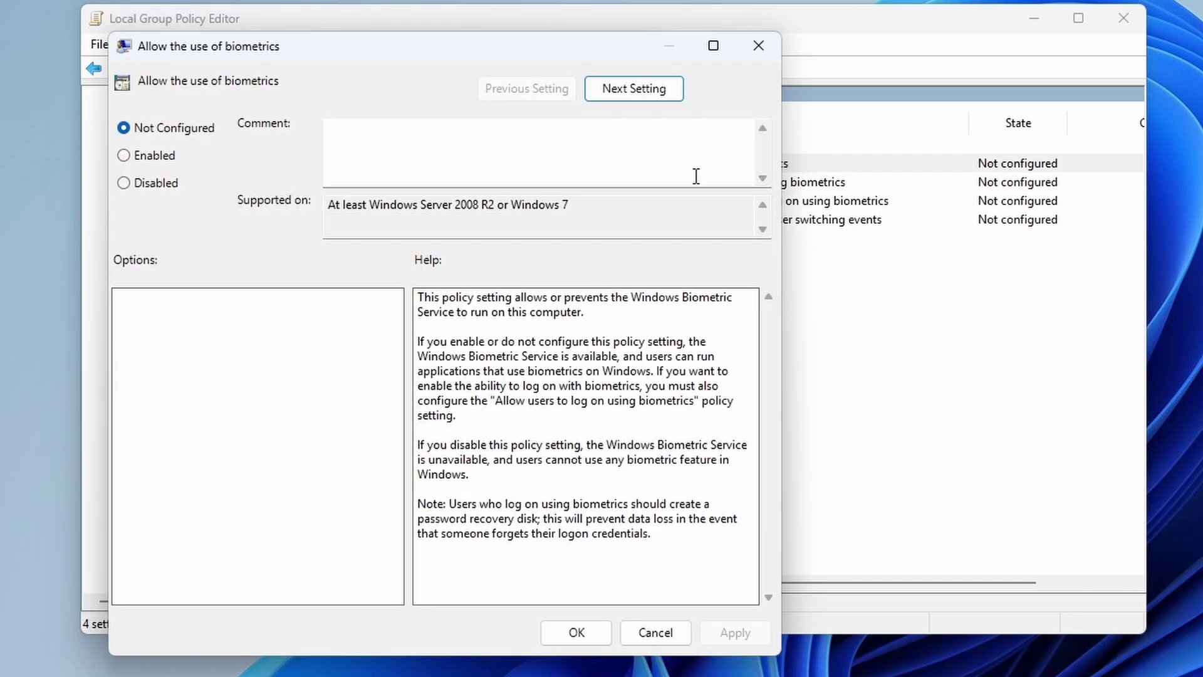
click(124, 157)
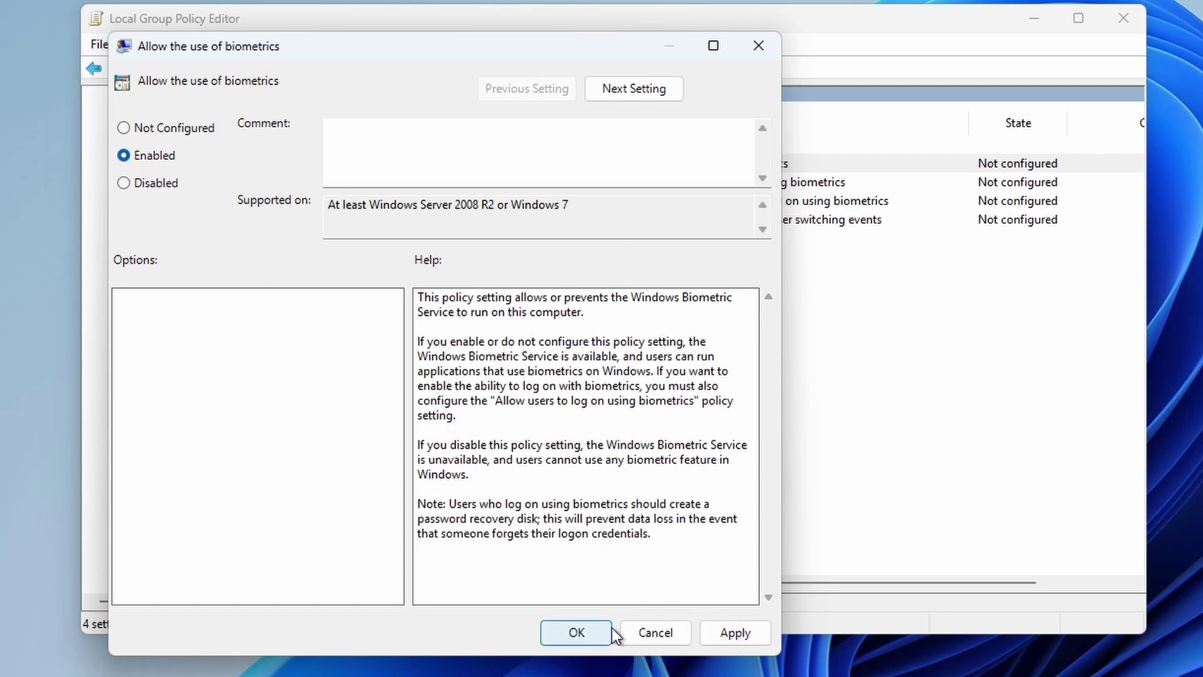
click(757, 46)
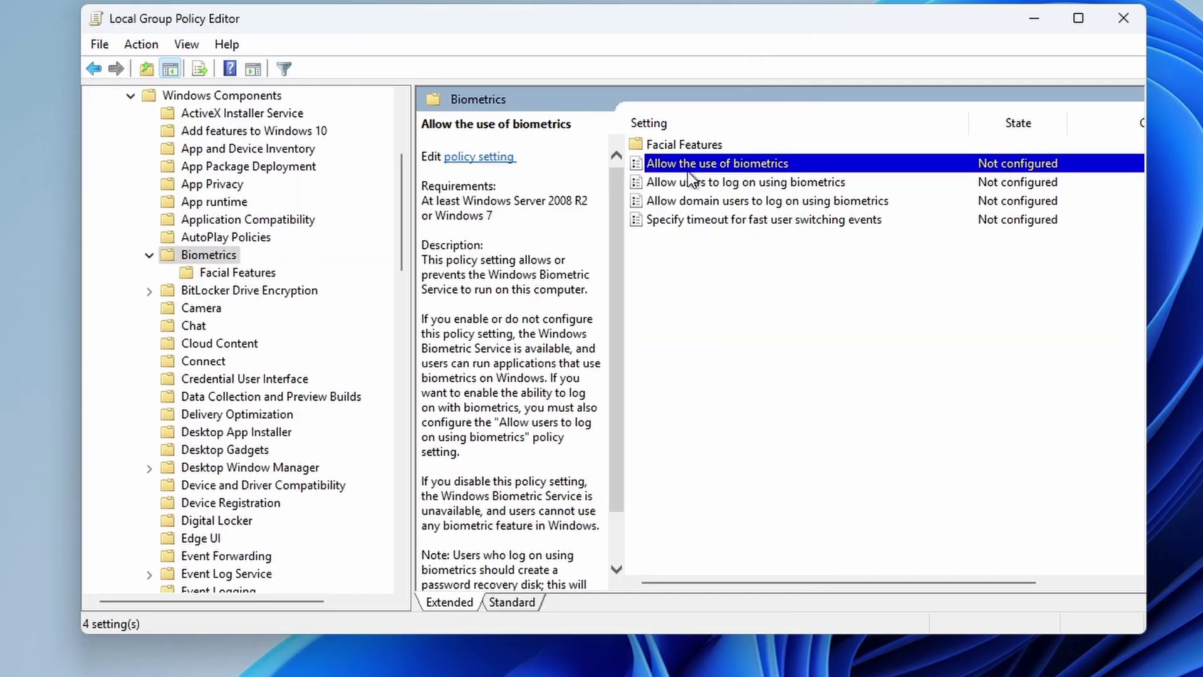
- Set the 'Allow users to log on using biometrics' policy to Enabled
click(713, 185)
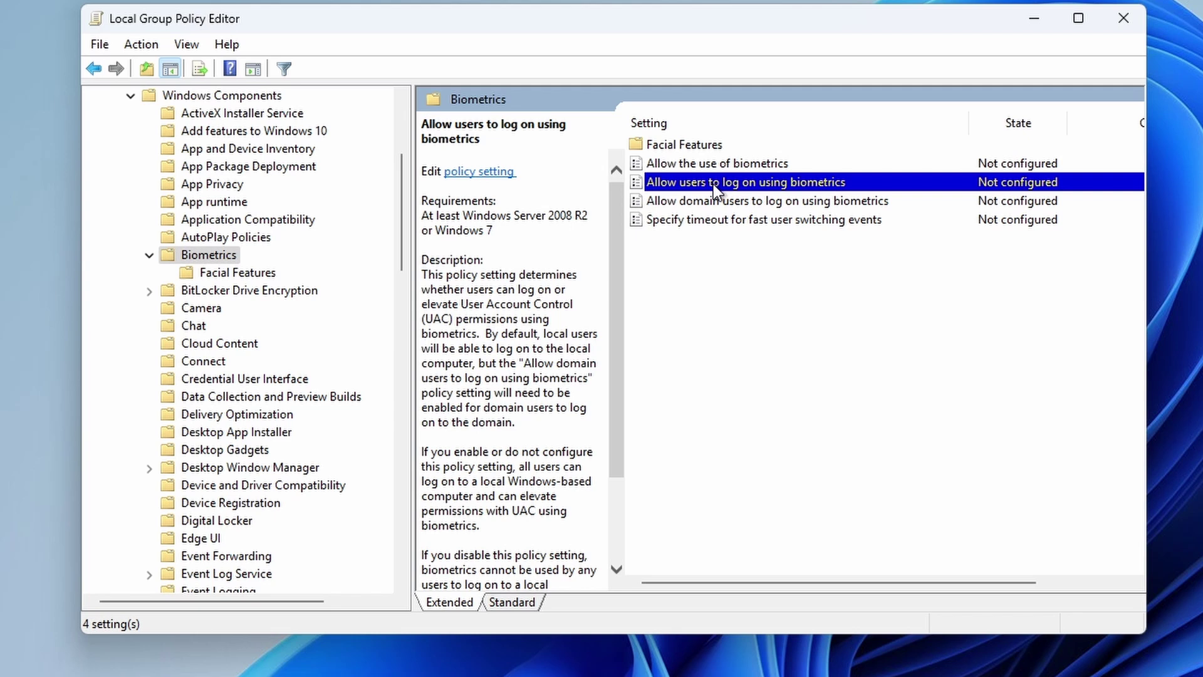
double_click(713, 184)
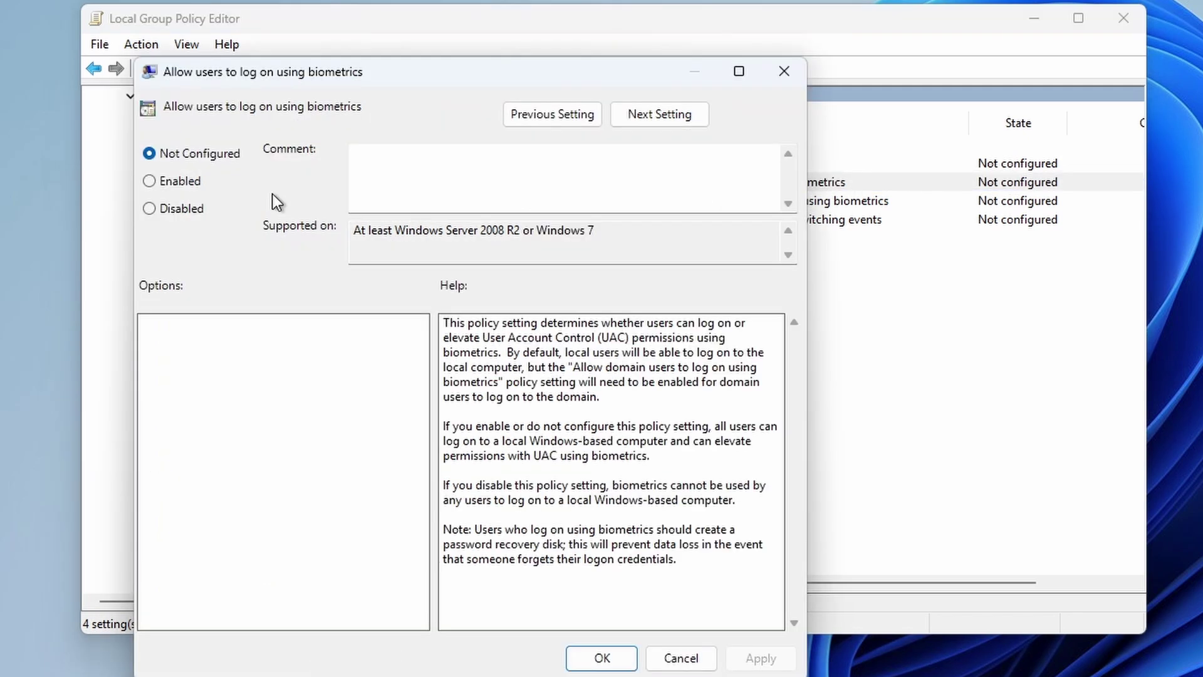
click(192, 184)
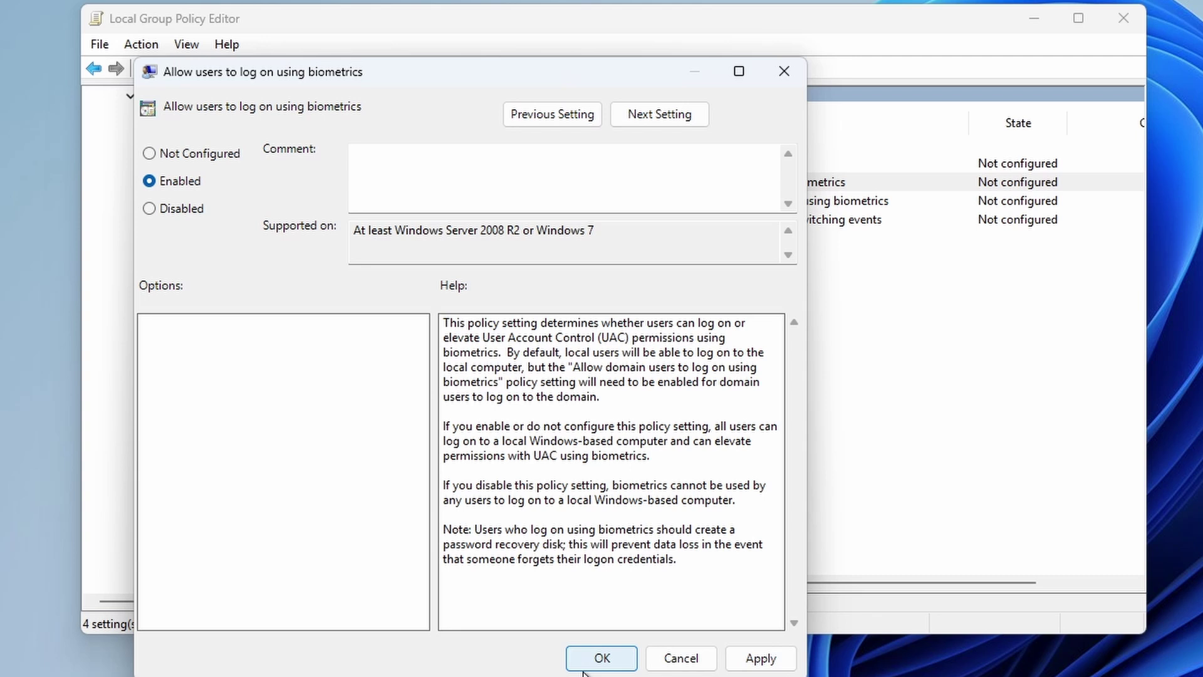
click(784, 71)
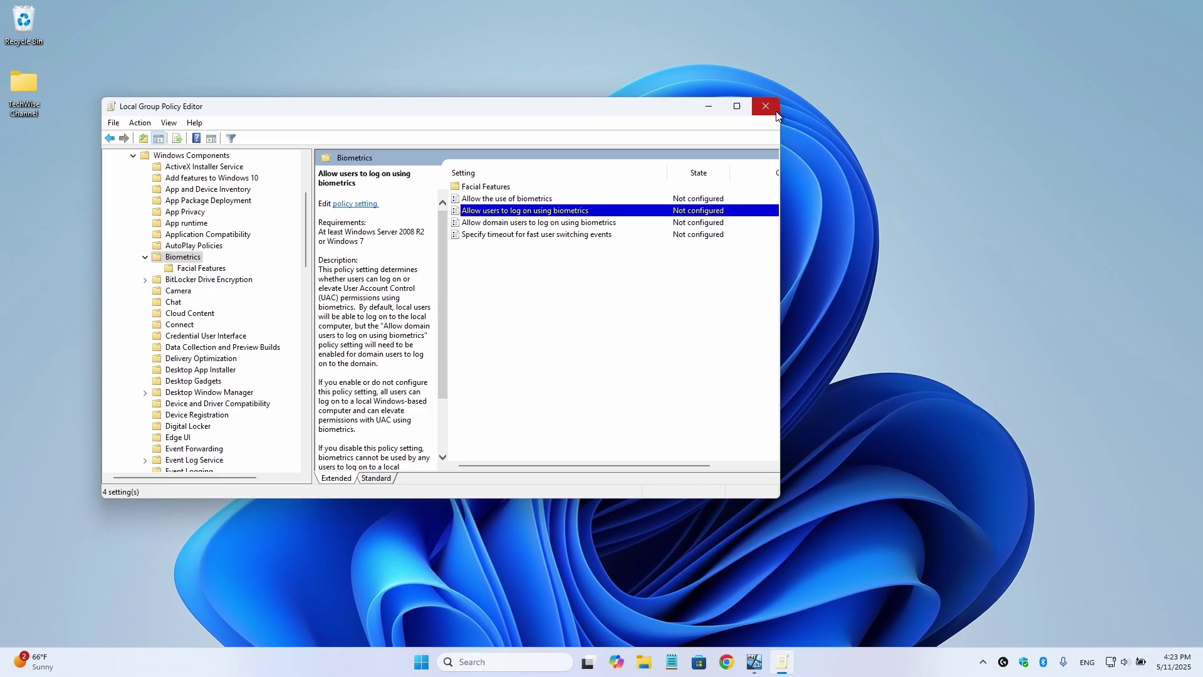
- Close the Local Group Policy Editor window to return to the desktop
click(904, 81)
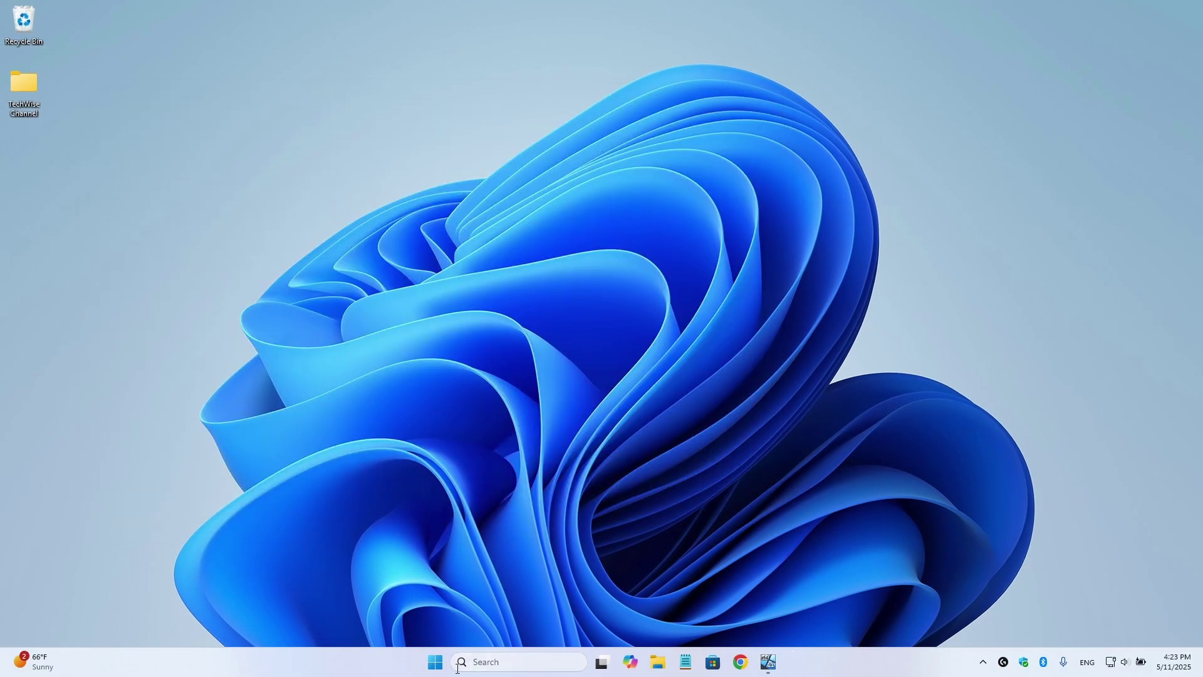